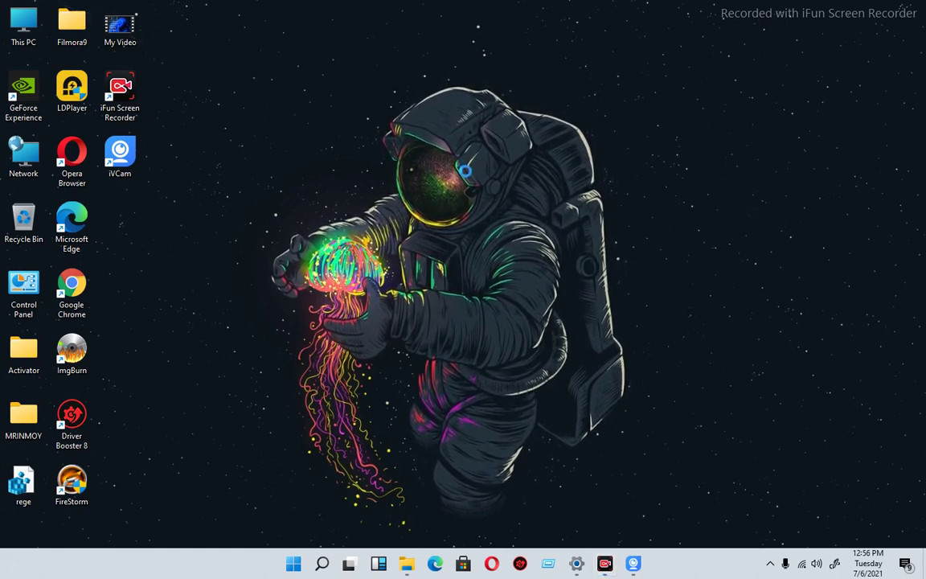
right_click(431, 133)
left_click(474, 171)
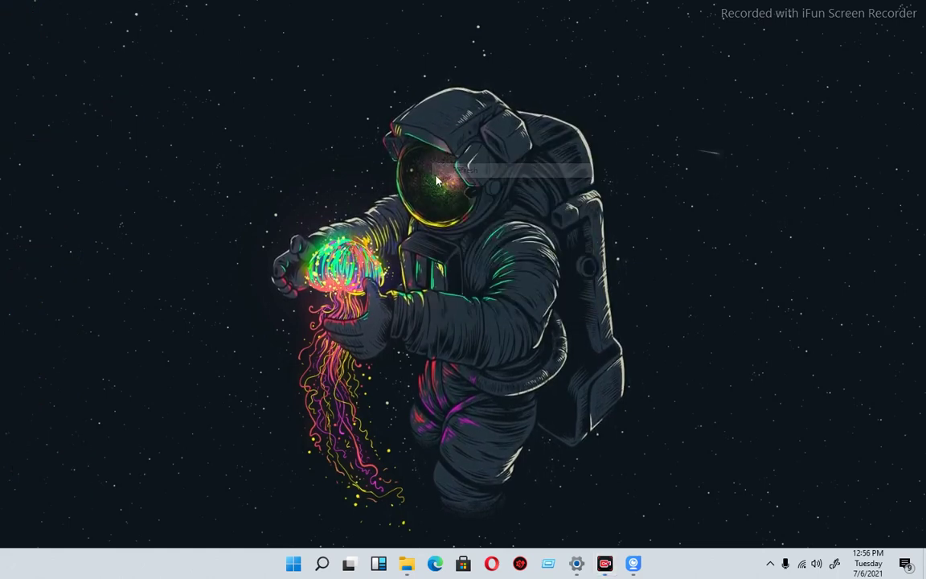
right_click(409, 168)
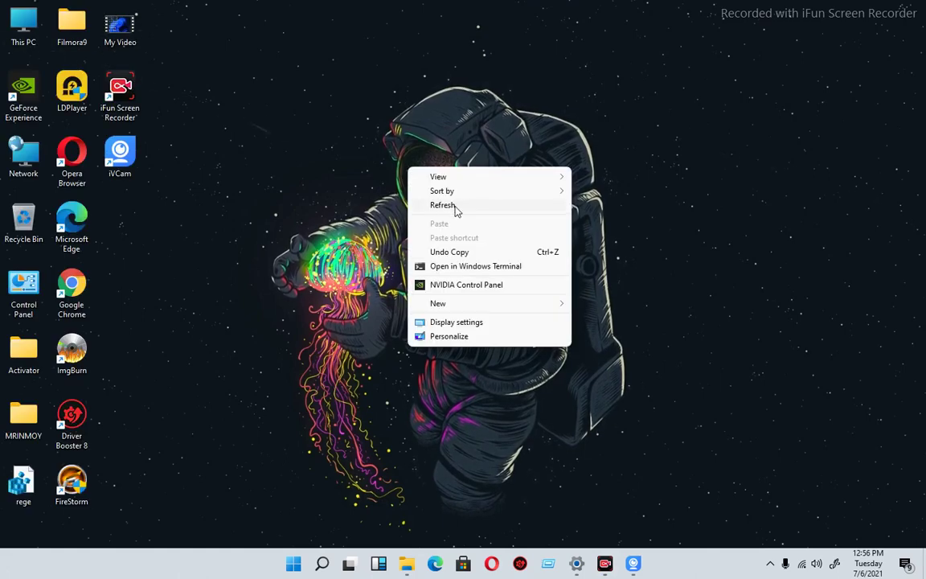
left_click(455, 206)
right_click(451, 223)
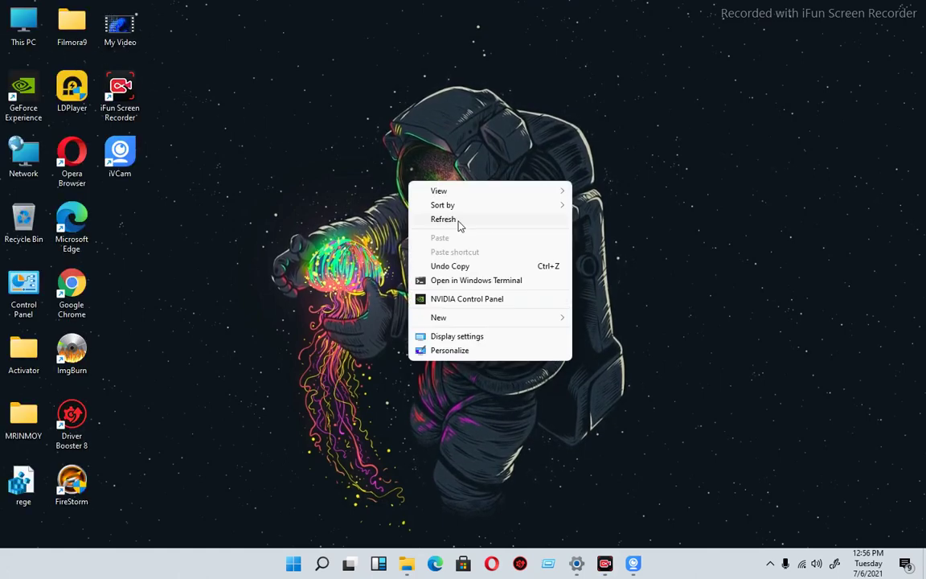
left_click(457, 223)
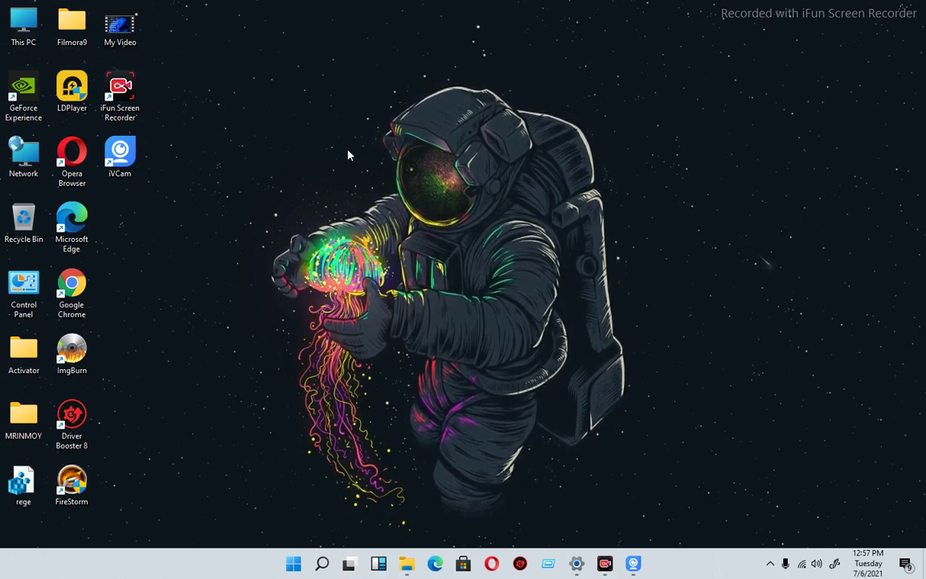
left_click_drag(358, 149, 375, 159)
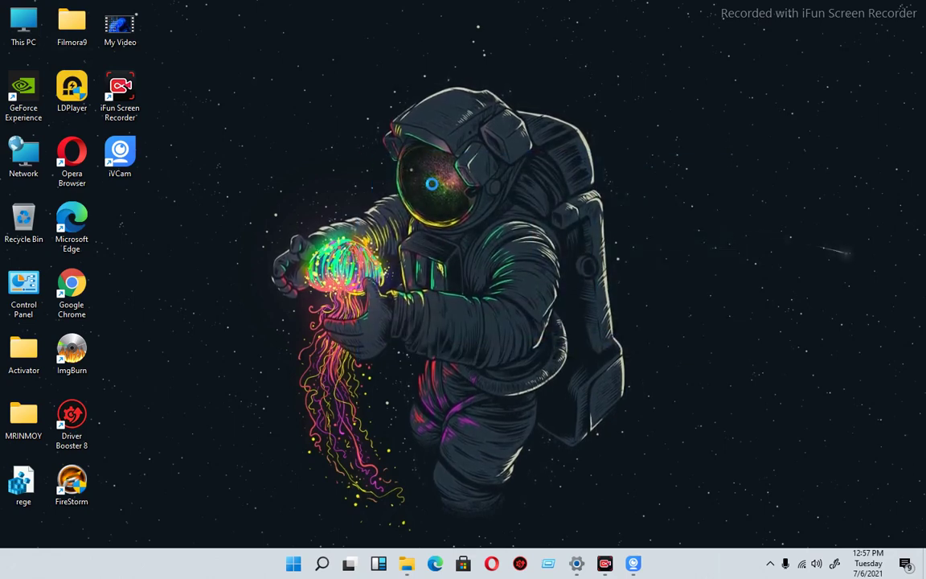
right_click(386, 156)
left_click(431, 196)
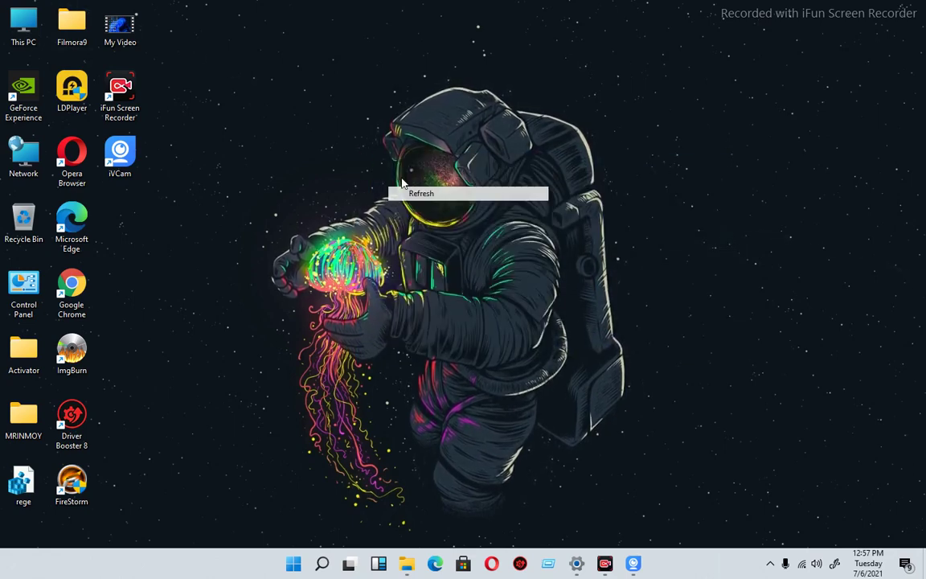
right_click(325, 155)
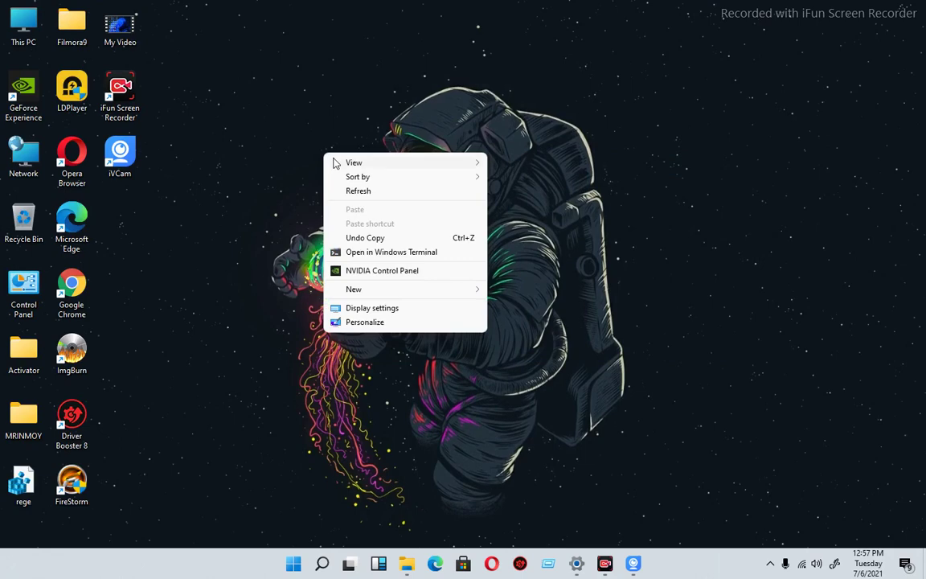
left_click(372, 197)
left_click_drag(310, 130, 639, 441)
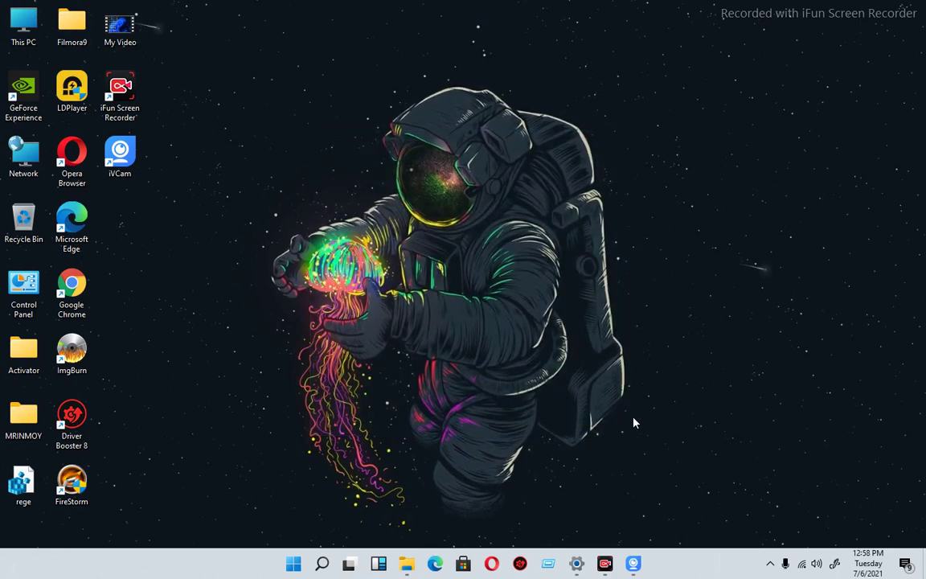
left_click_drag(299, 155, 624, 428)
left_click_drag(268, 98, 648, 476)
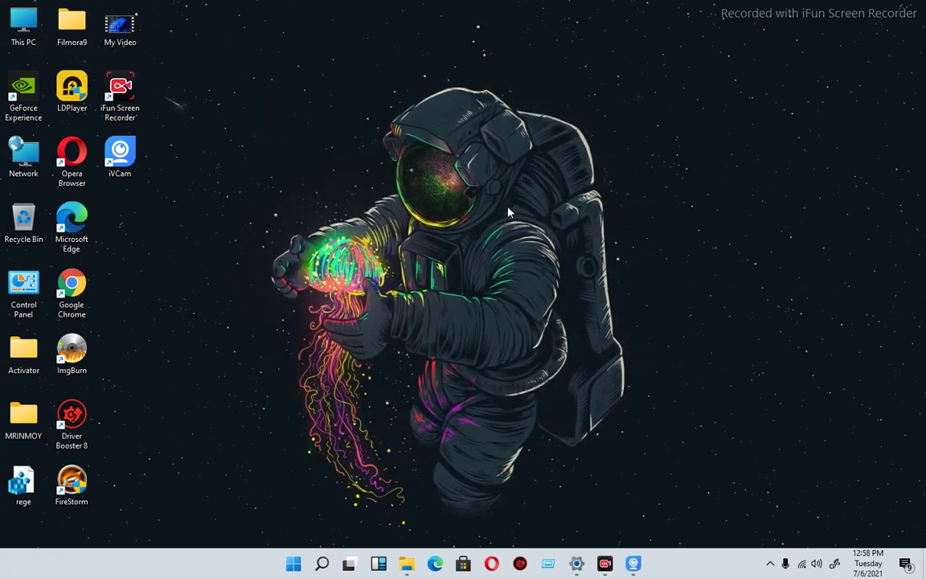
right_click(354, 71)
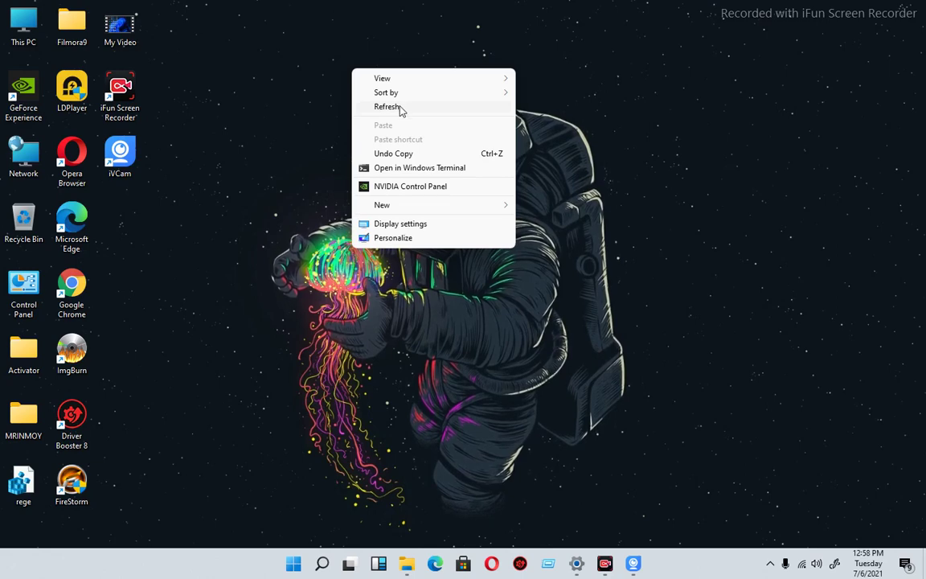
left_click(400, 108)
left_click_drag(328, 96, 628, 455)
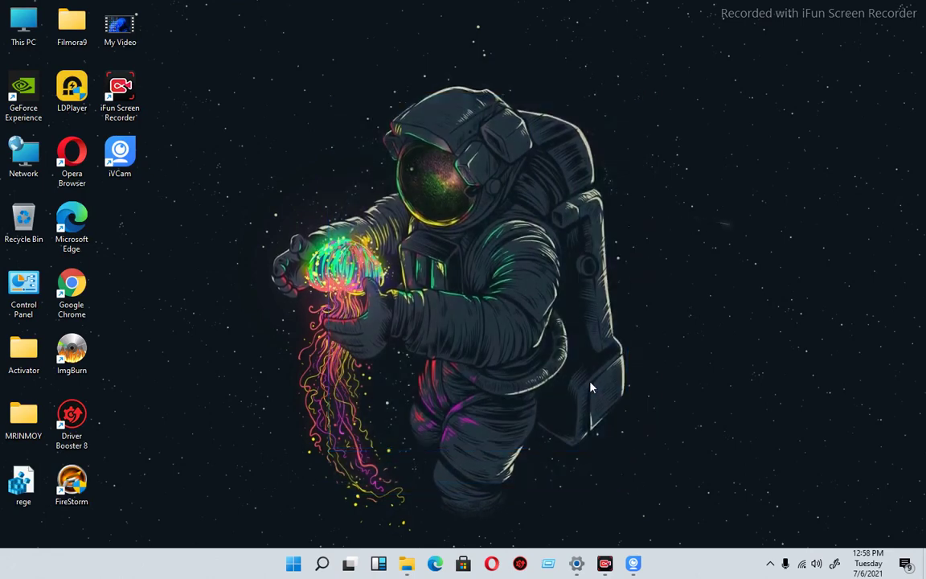
right_click(394, 148)
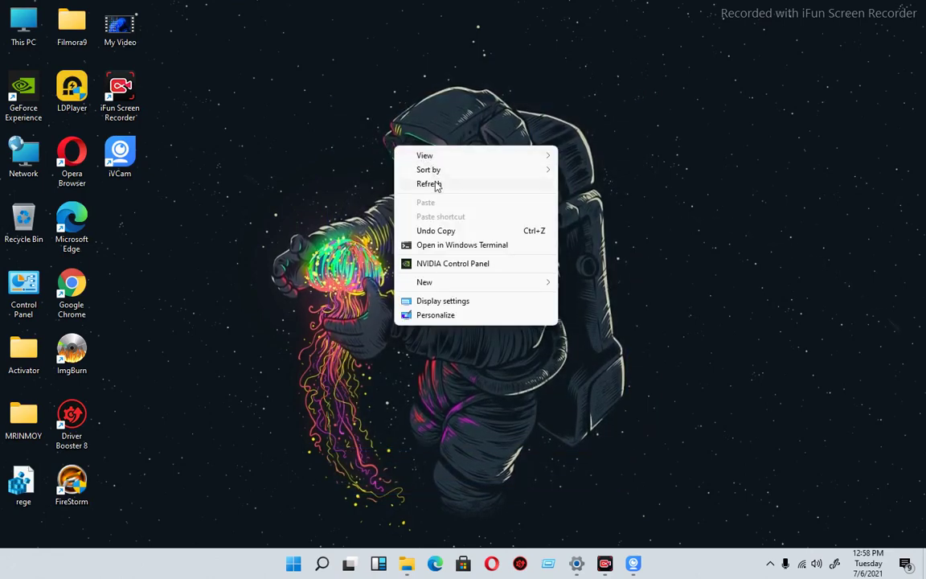
left_click(433, 183)
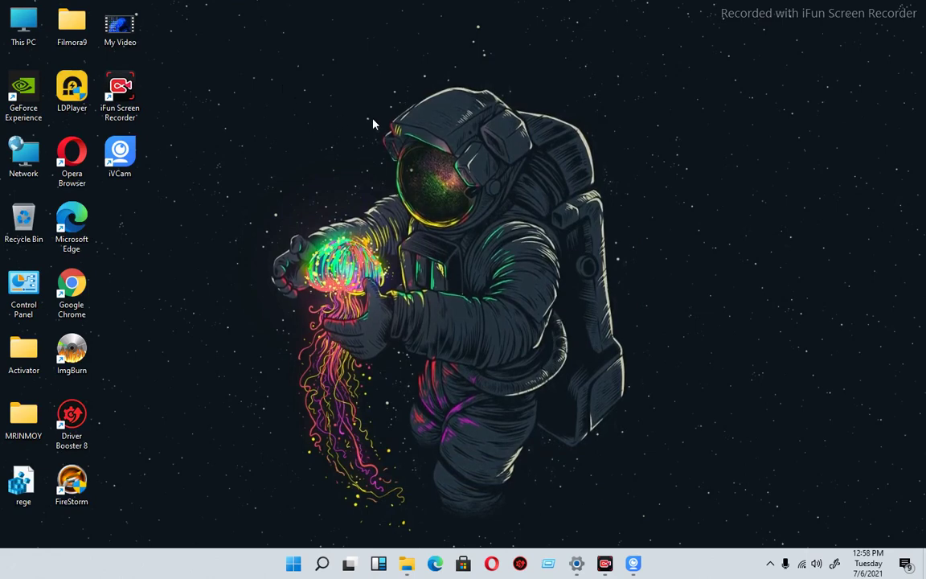
Step: Open Microsoft Edge and search the web for "uup dump"
left_click(436, 564)
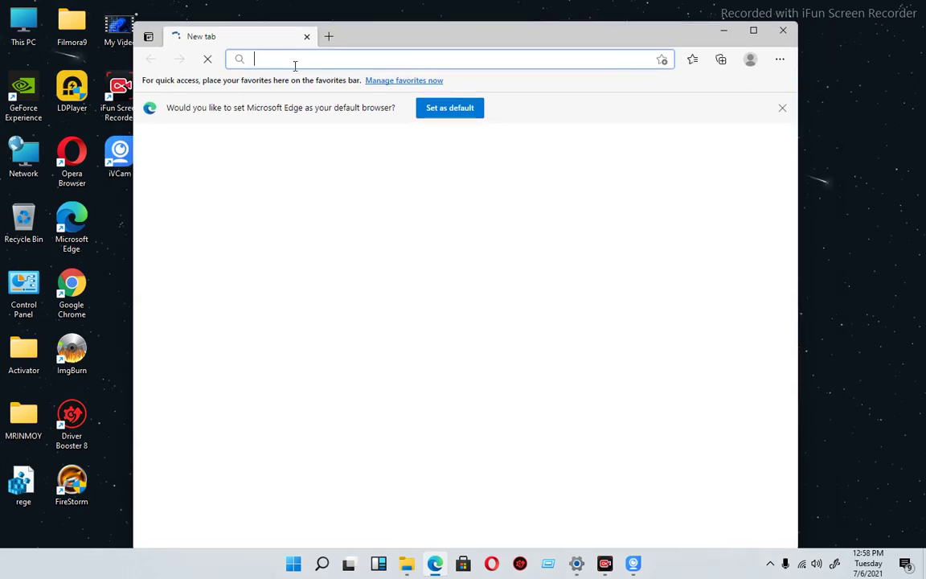
left_click(300, 62)
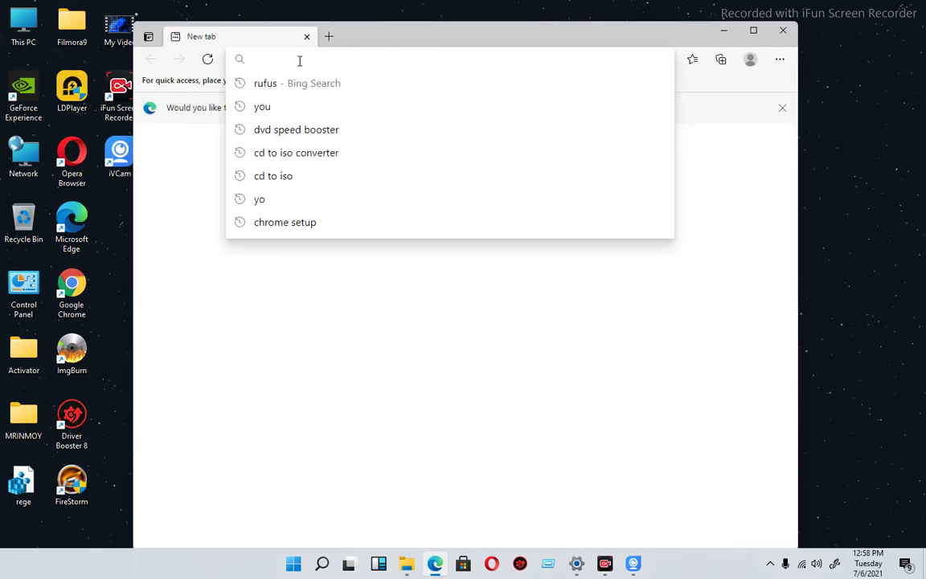
type("uup")
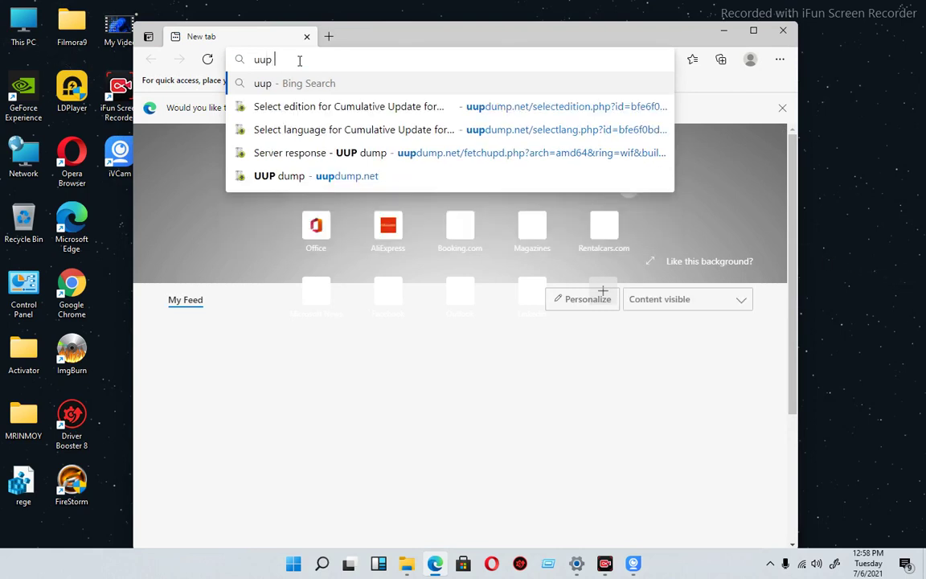
type(" d")
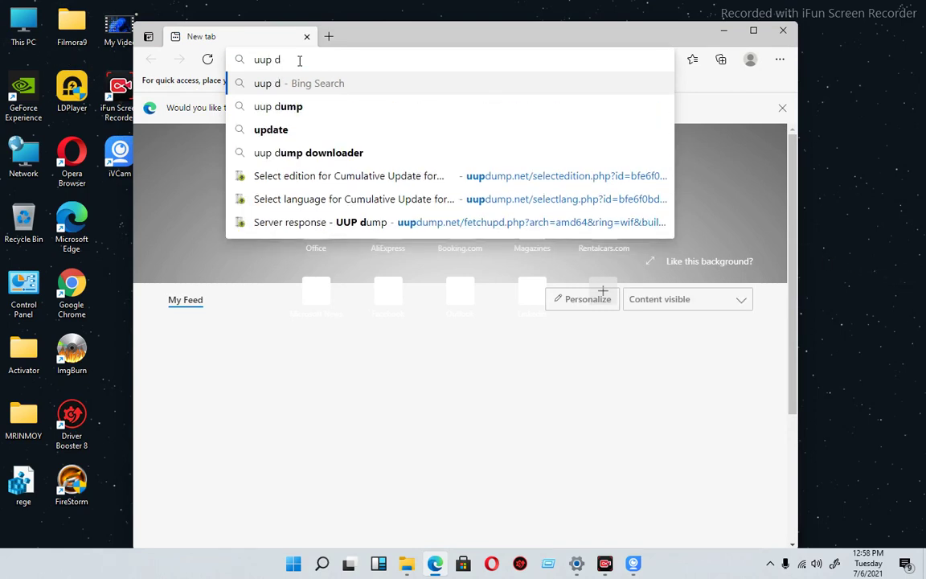
type("ump")
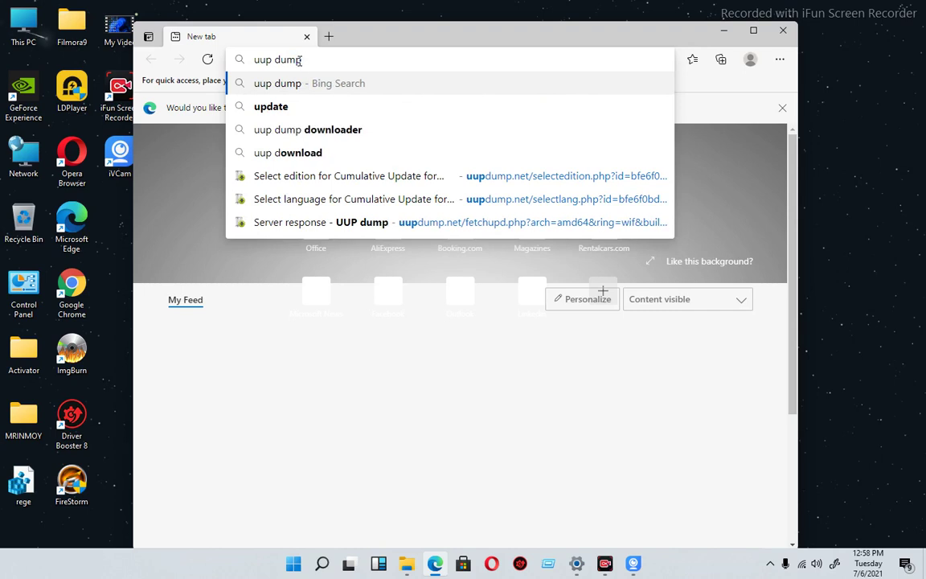
key("Return")
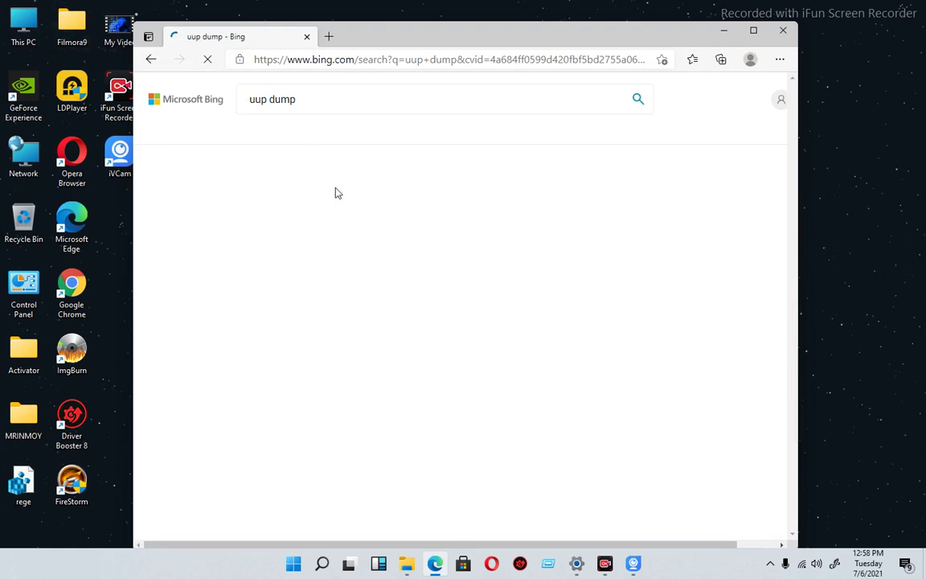
Step: Open the UUP dump website (uupdump.net) from the search results
left_click_drag(417, 44, 387, 36)
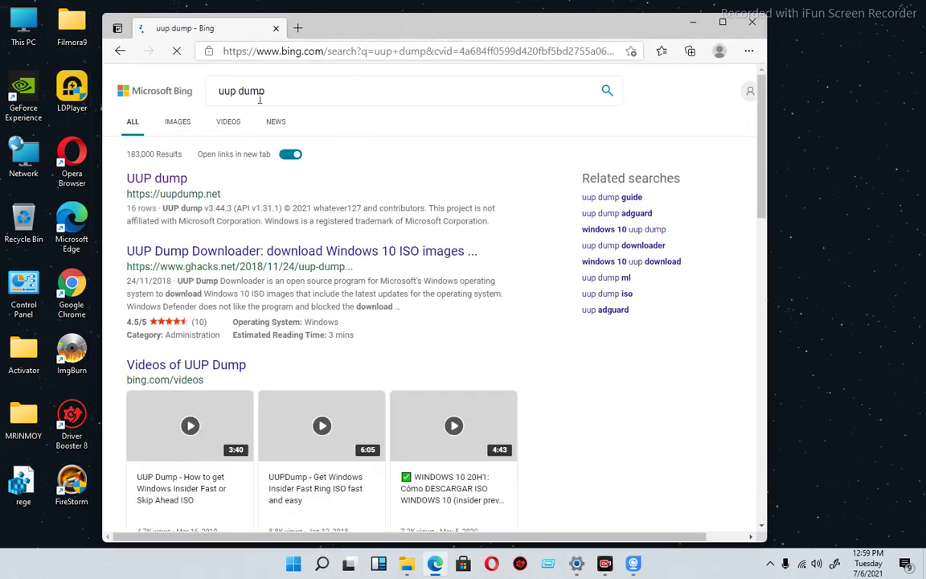
left_click(170, 183)
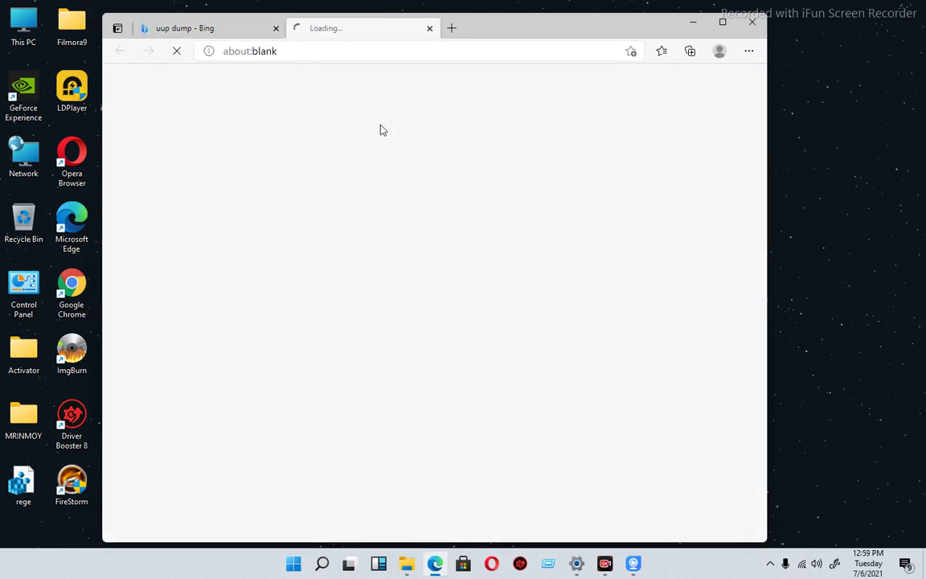
left_click_drag(473, 32, 504, 32)
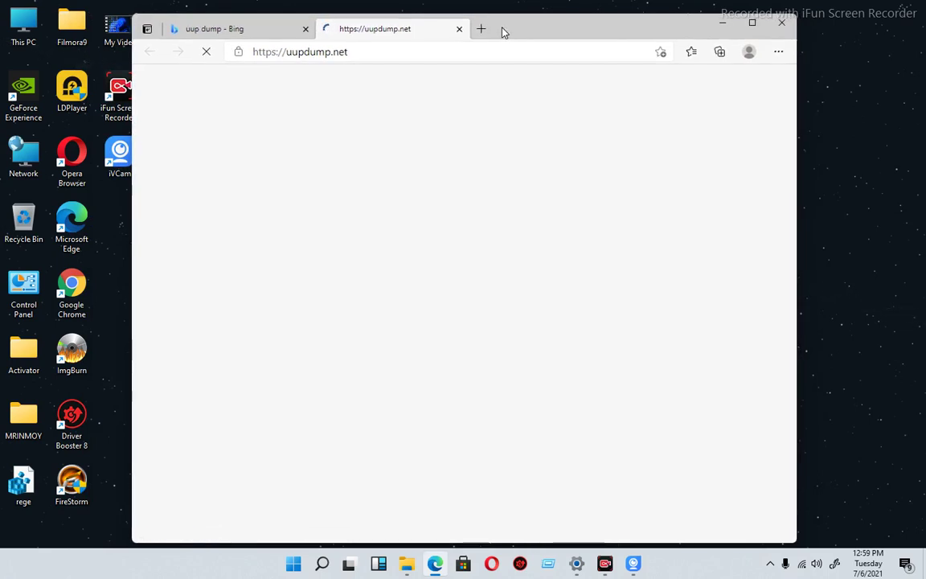
Step: Examine the quick options and the recently added builds on the UUP dump home page, especially the Latest Dev Channel build
scroll(757, 537, "down", 3)
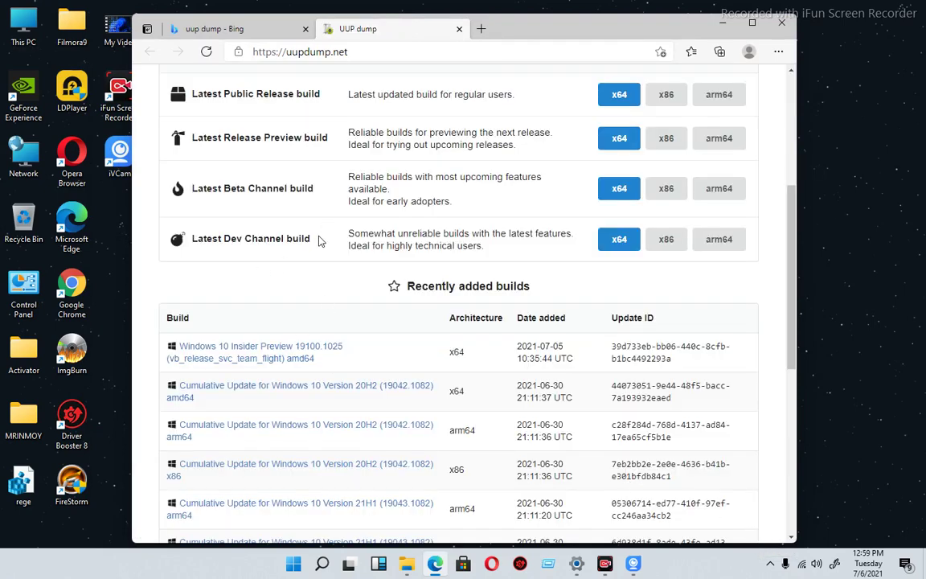
scroll(350, 359, "up", 4)
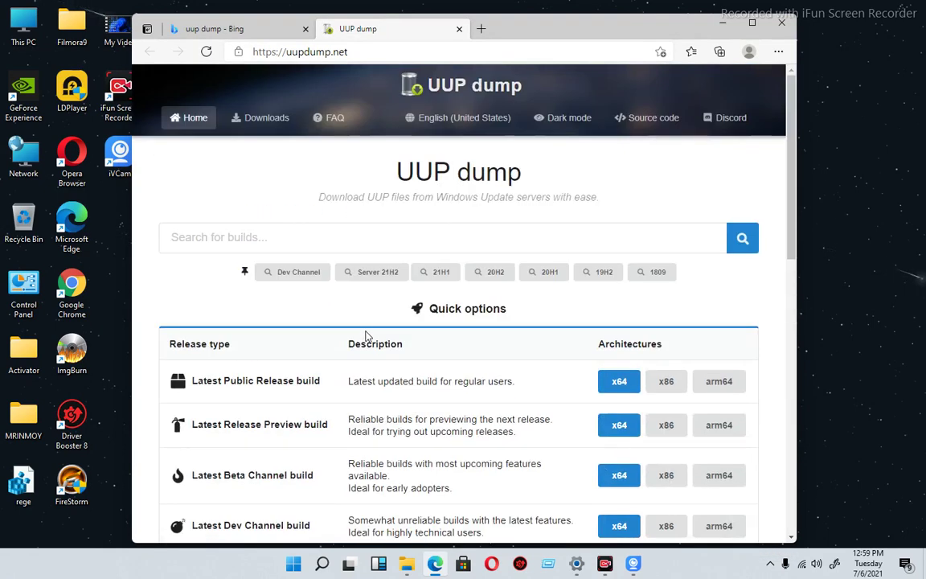
scroll(368, 329, "down", 1)
scroll(378, 321, "up", 1)
scroll(416, 230, "down", 3)
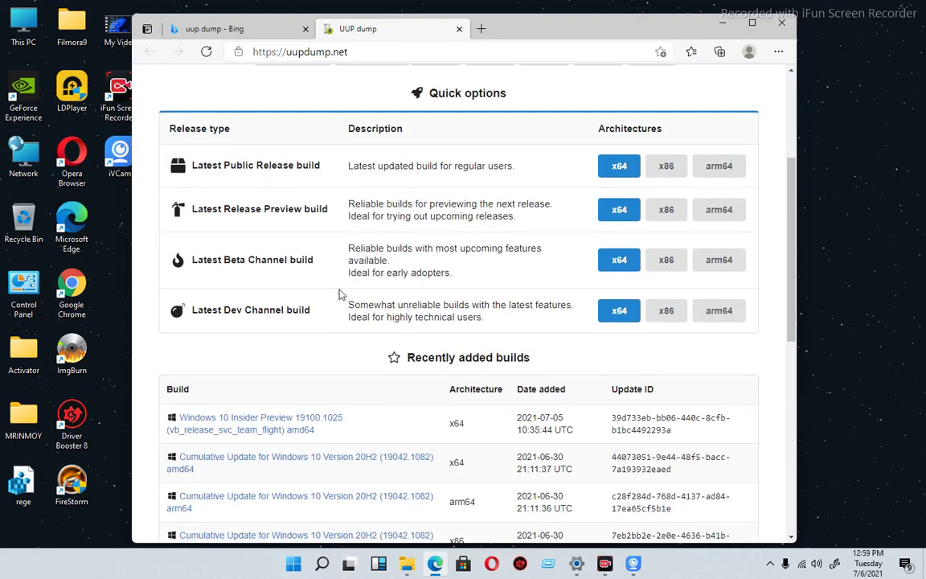
left_click_drag(192, 310, 311, 312)
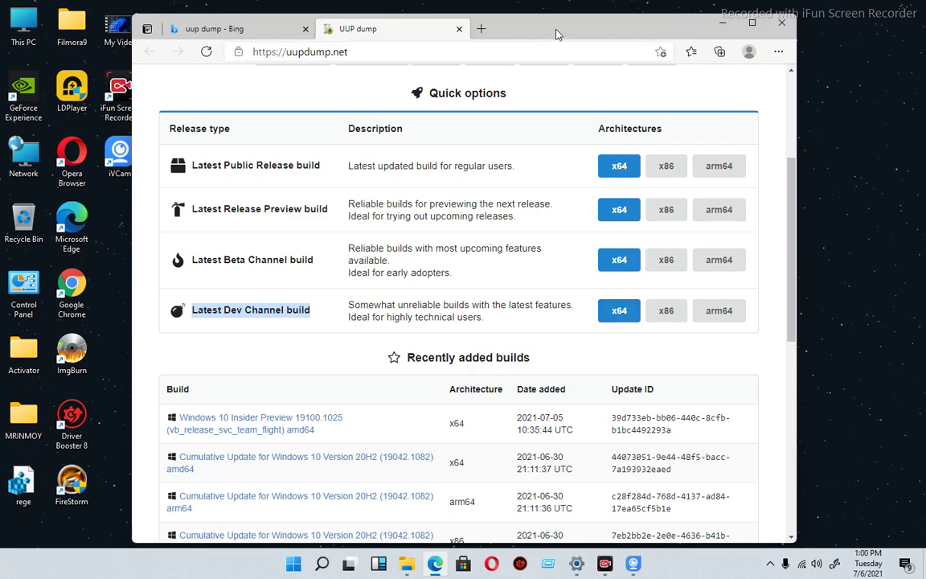
scroll(496, 306, "down", 7)
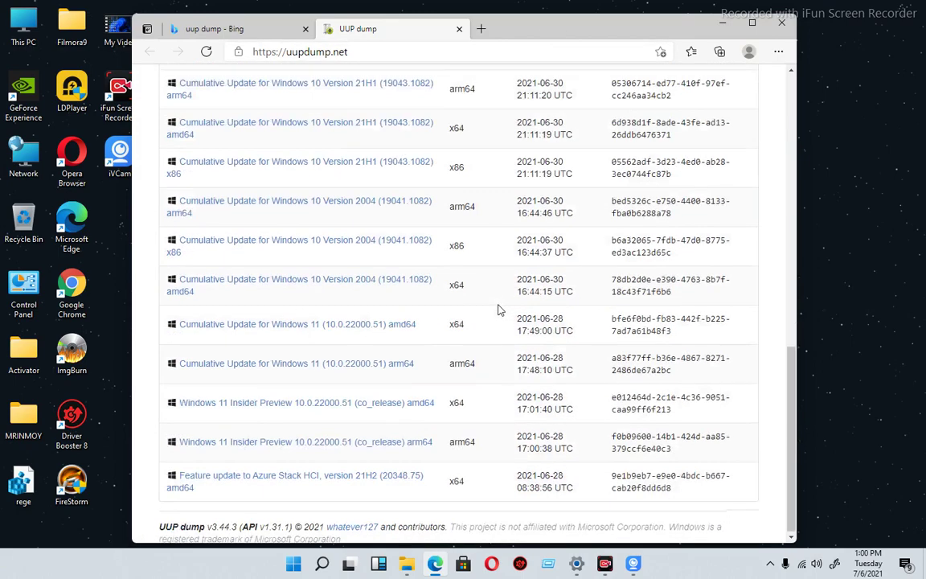
scroll(496, 305, "up", 10)
scroll(526, 309, "down", 3)
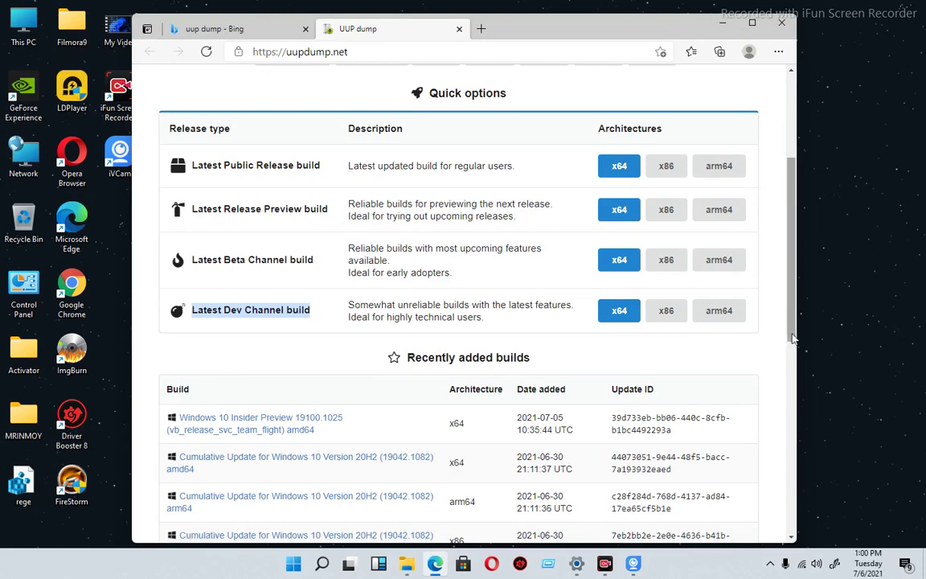
scroll(792, 336, "down", 1)
scroll(792, 336, "up", 1)
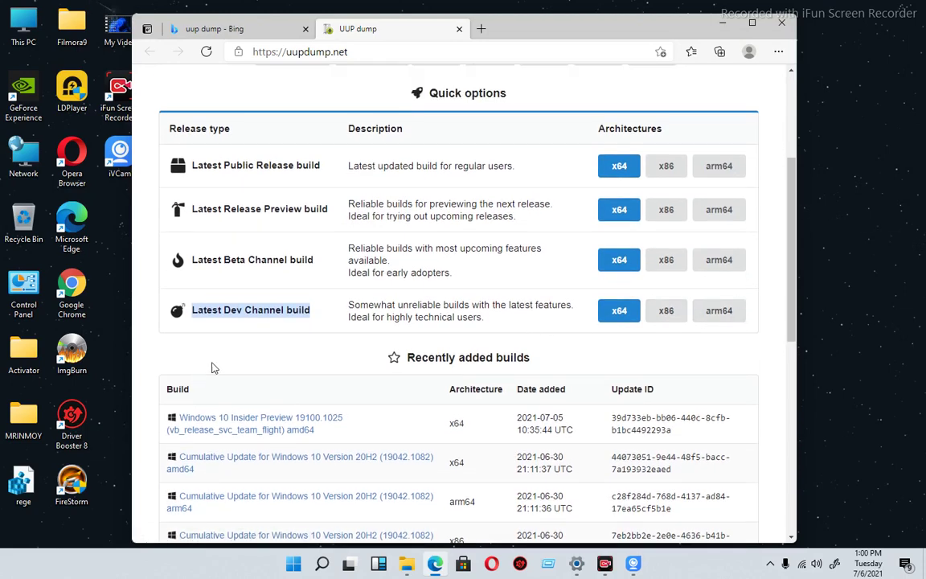
Step: Choose the x64 version of the Latest Dev Channel build and open the Cumulative Update for Windows 11 (10.0.22000.51)
scroll(229, 374, "down", 2)
scroll(235, 378, "up", 3)
scroll(229, 378, "down", 1)
scroll(260, 345, "up", 3)
left_click(617, 319)
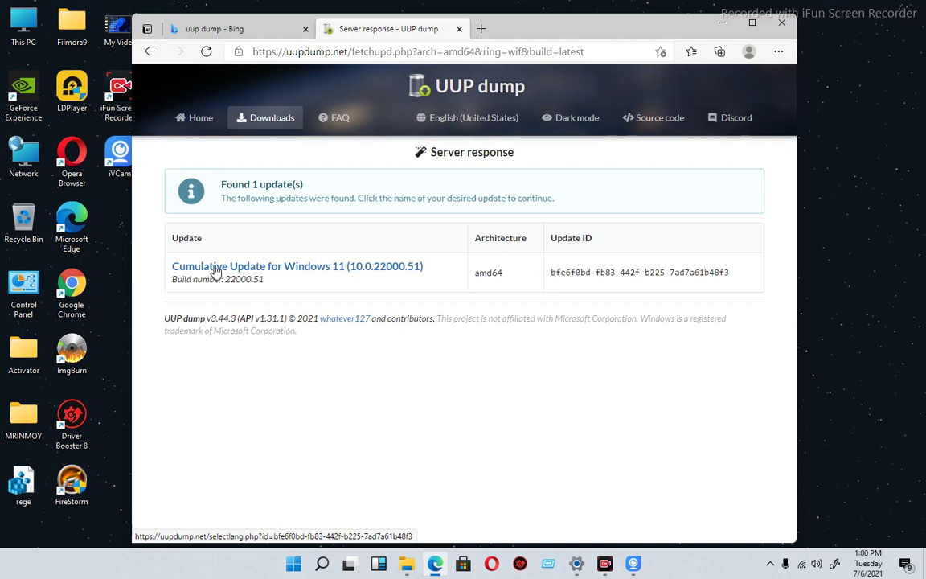
left_click(258, 274)
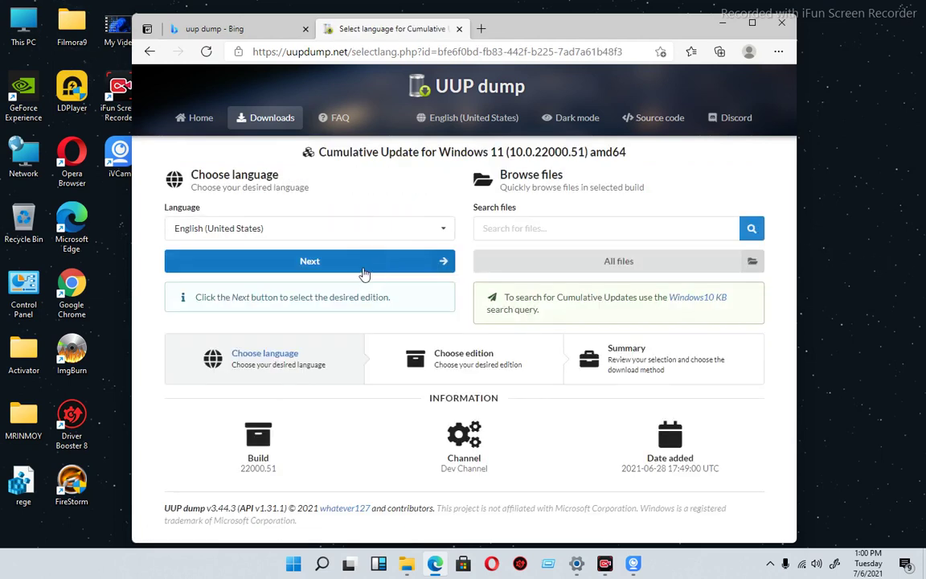
Step: Continue to the download summary with English (United States) as the language and Windows Pro as the only edition
left_click(282, 232)
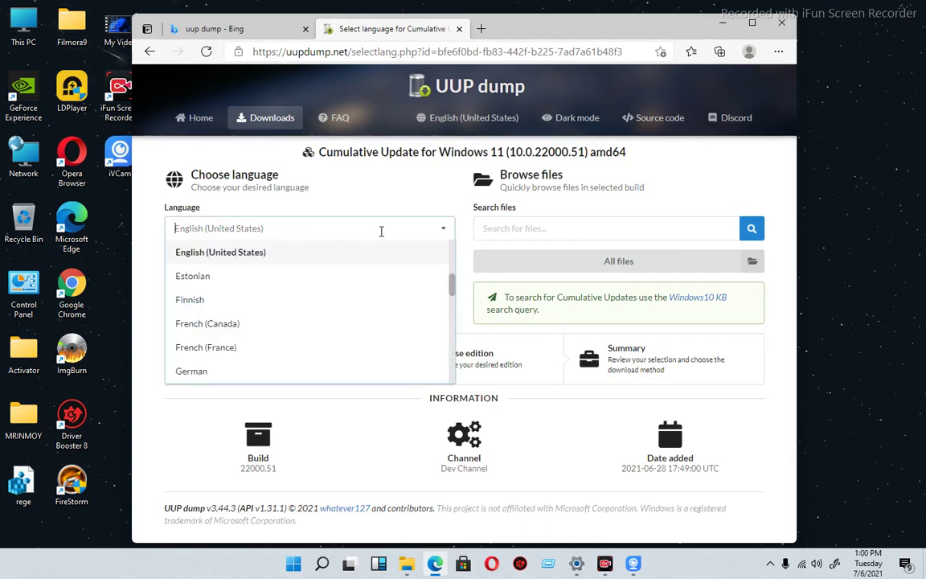
left_click(148, 267)
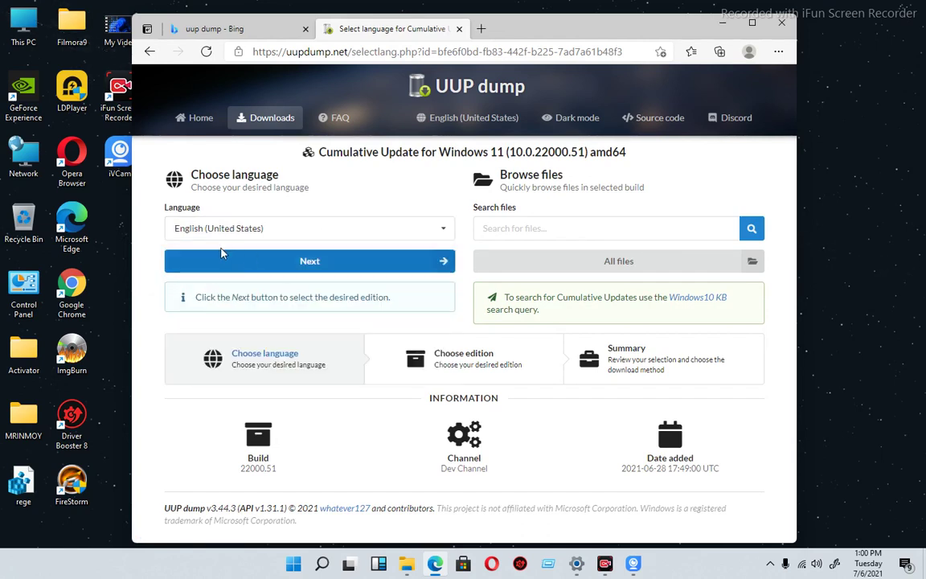
left_click(315, 271)
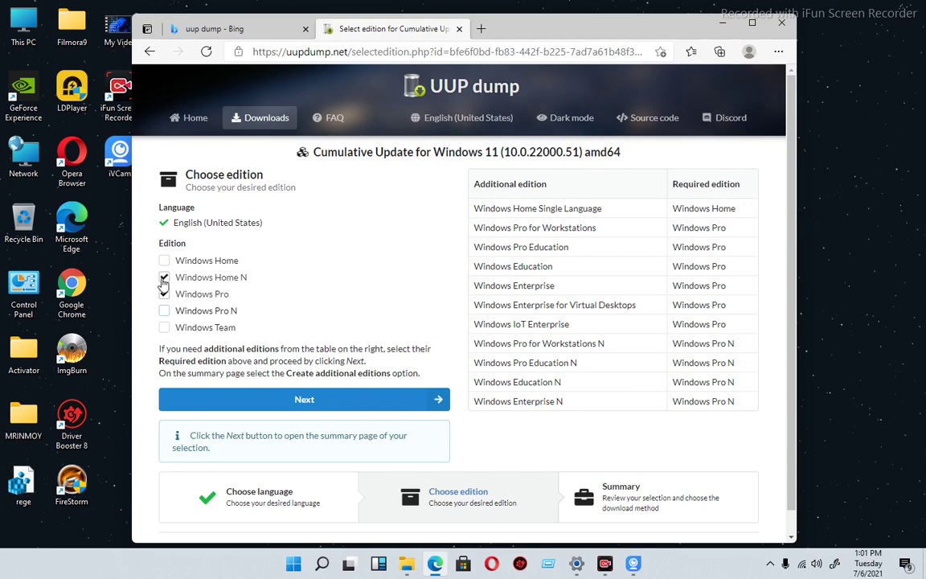
left_click(163, 278)
left_click(345, 401)
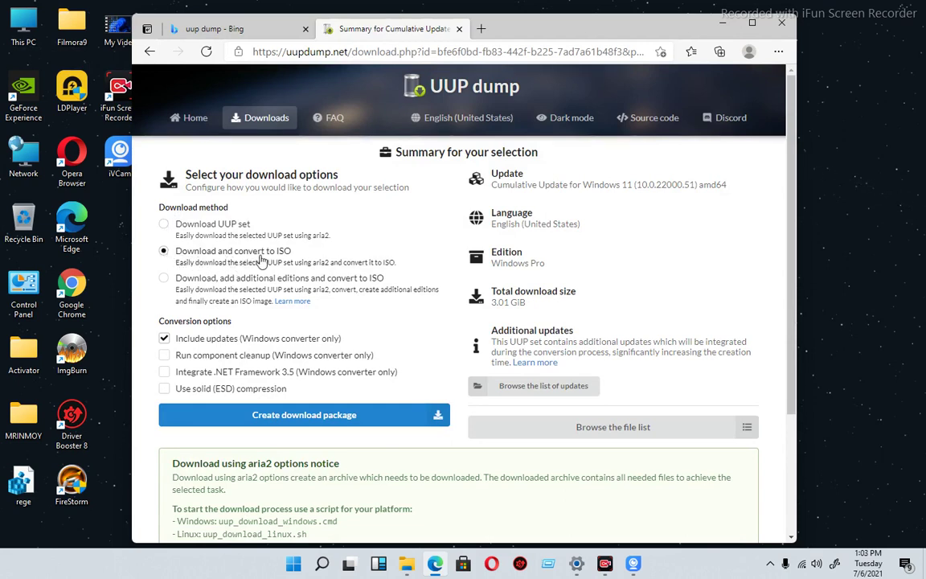
Step: Choose Download and convert to ISO with Include updates enabled for the Windows Pro package, and check the total download size
left_click(166, 226)
left_click(165, 251)
left_click(171, 339)
left_click(165, 339)
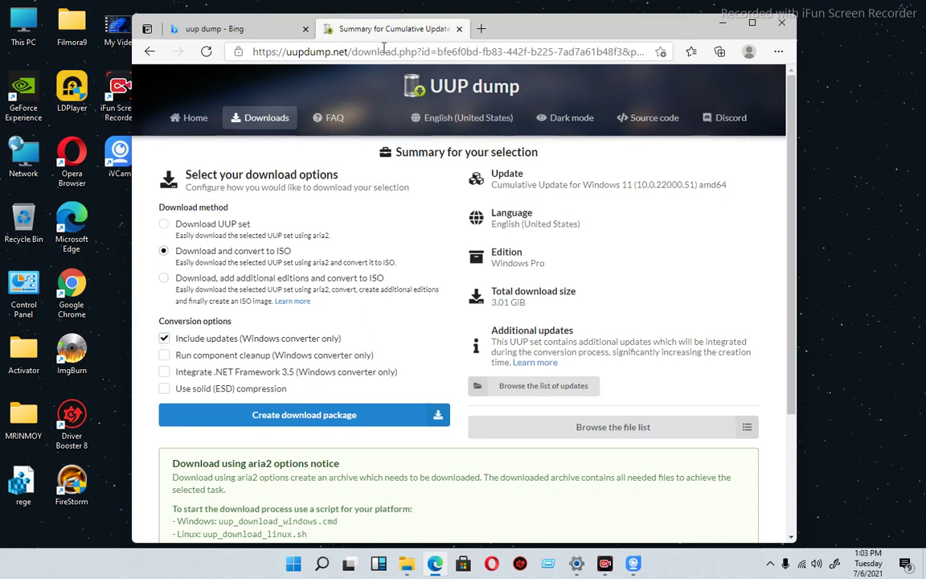
mouse_move(520, 31)
left_mouse_down()
mouse_move(508, 218)
mouse_move(481, 399)
mouse_move(492, 343)
mouse_move(507, 419)
mouse_move(514, 13)
mouse_move(515, 58)
mouse_move(515, 18)
mouse_move(529, 18)
left_mouse_up()
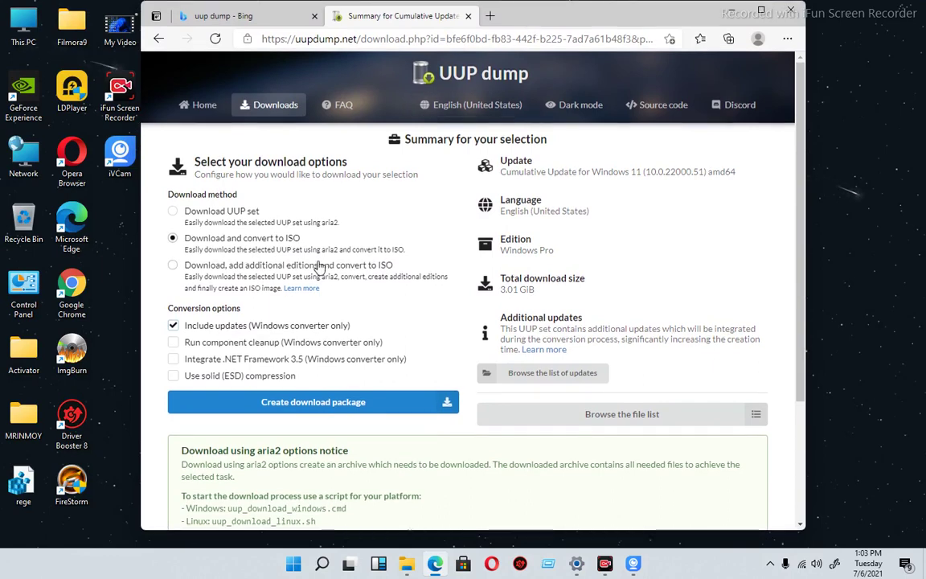
scroll(320, 267, "down", 1)
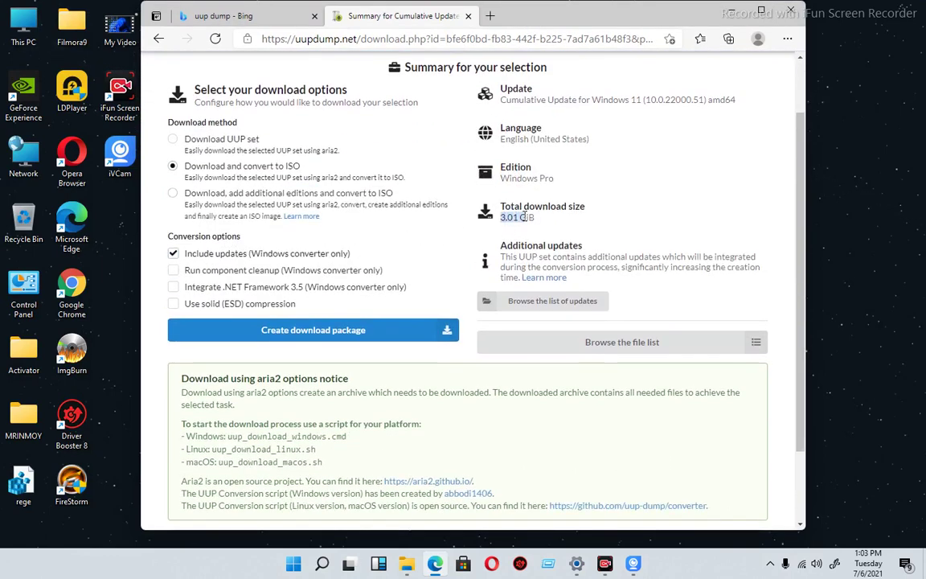
left_click_drag(525, 216, 540, 220)
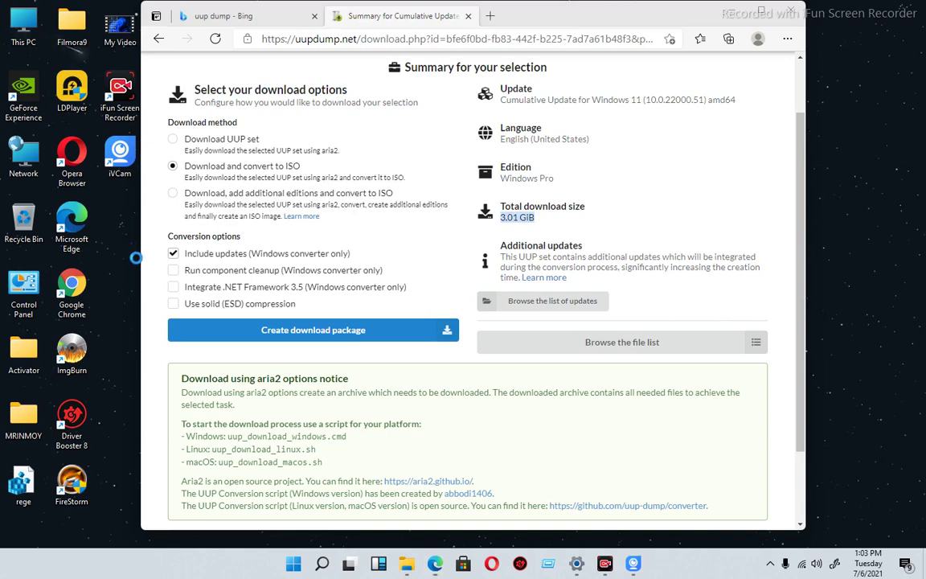
right_click(110, 257)
left_click(144, 292)
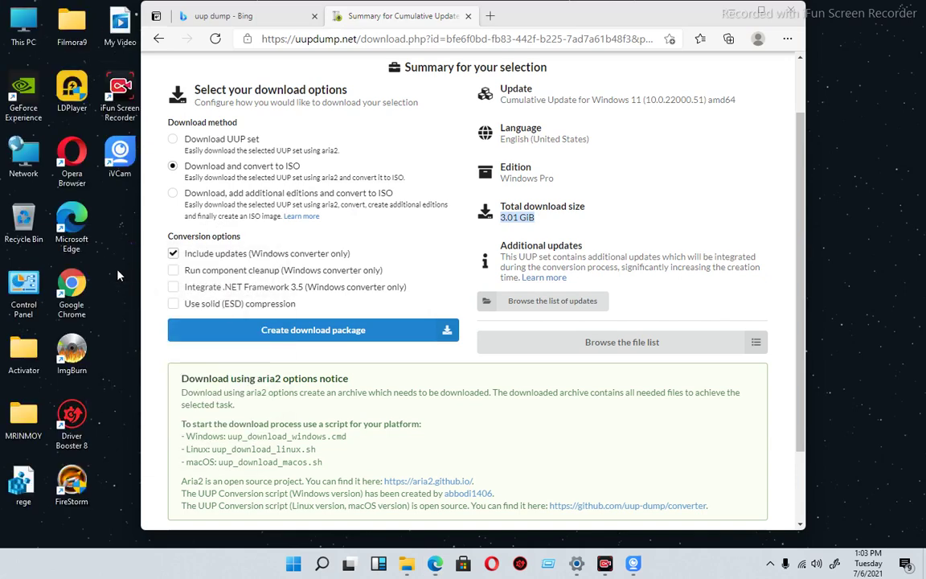
right_click(114, 268)
left_click(147, 305)
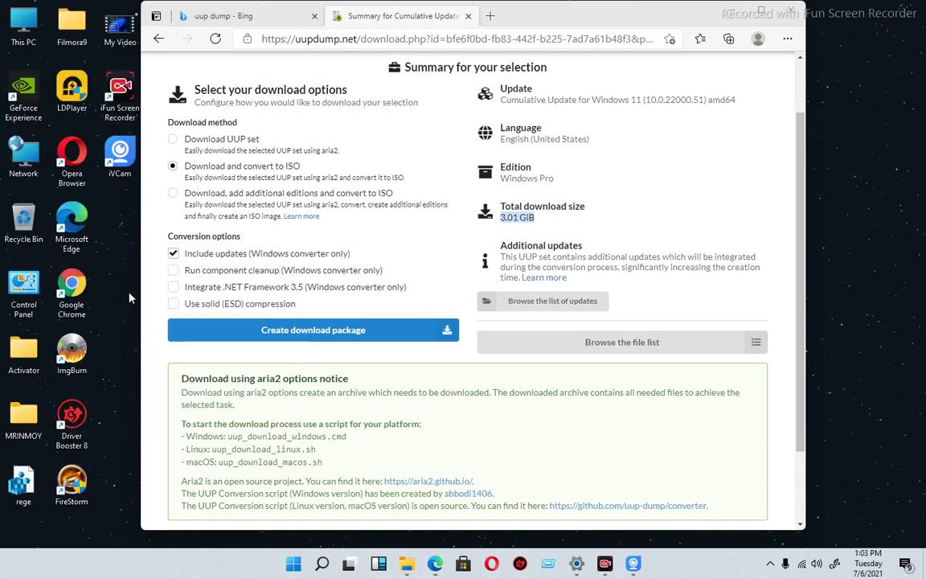
right_click(111, 296)
left_click(147, 330)
right_click(109, 294)
left_click(138, 327)
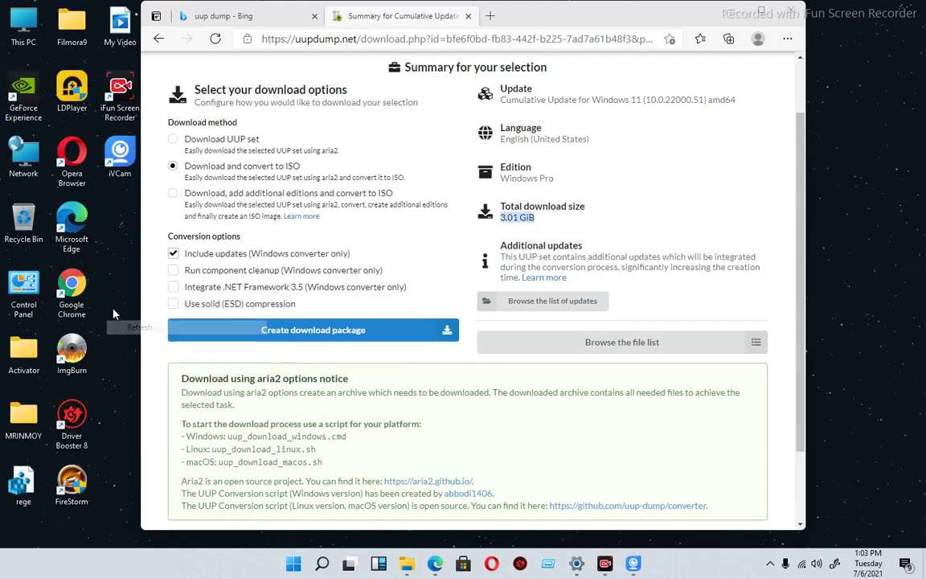
right_click(114, 311)
left_click(139, 346)
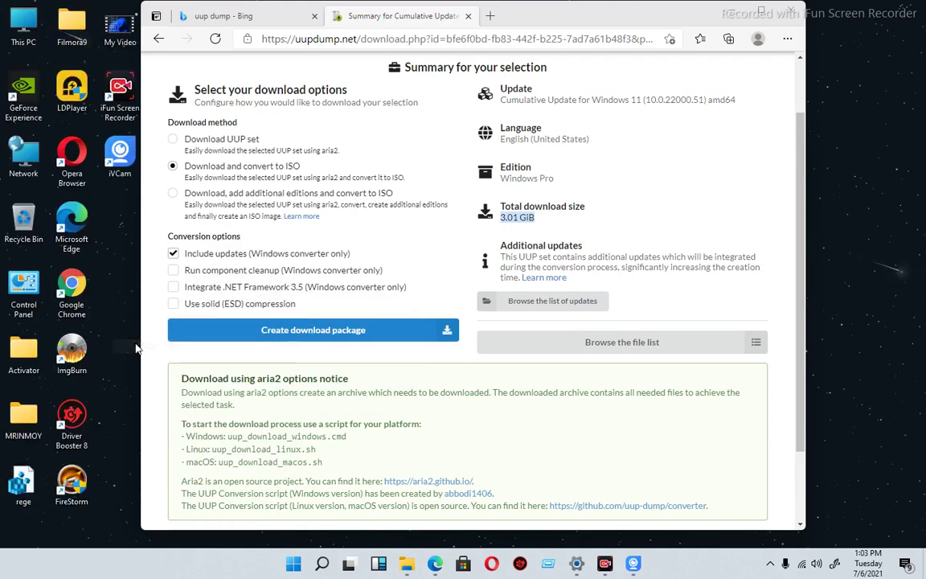
right_click(113, 303)
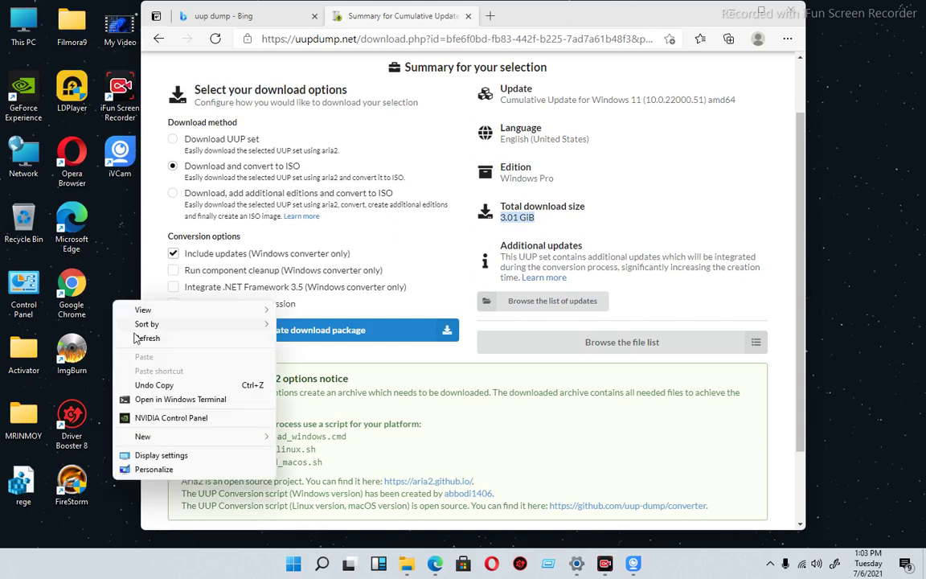
left_click(138, 338)
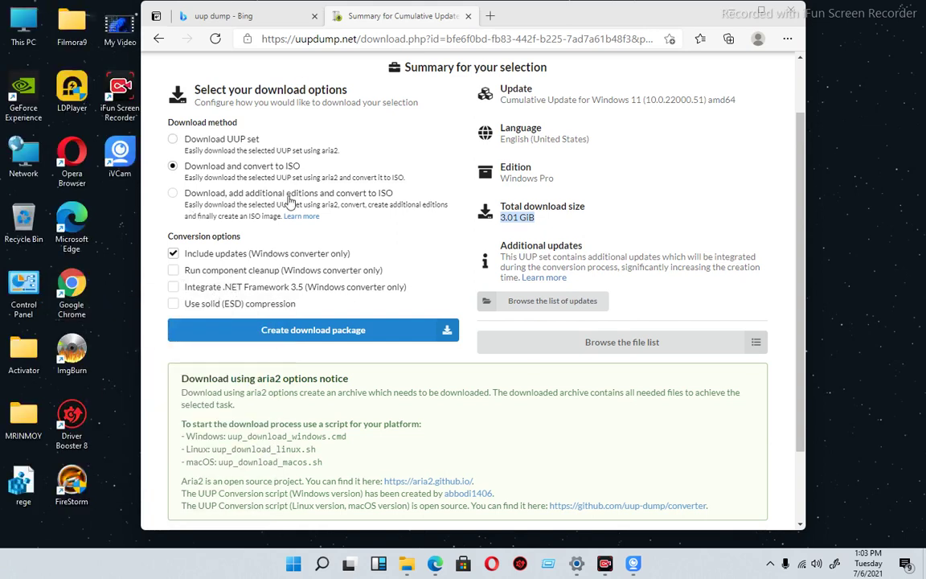
Step: Create the download package and check its download in the browser's downloads list
left_click(283, 332)
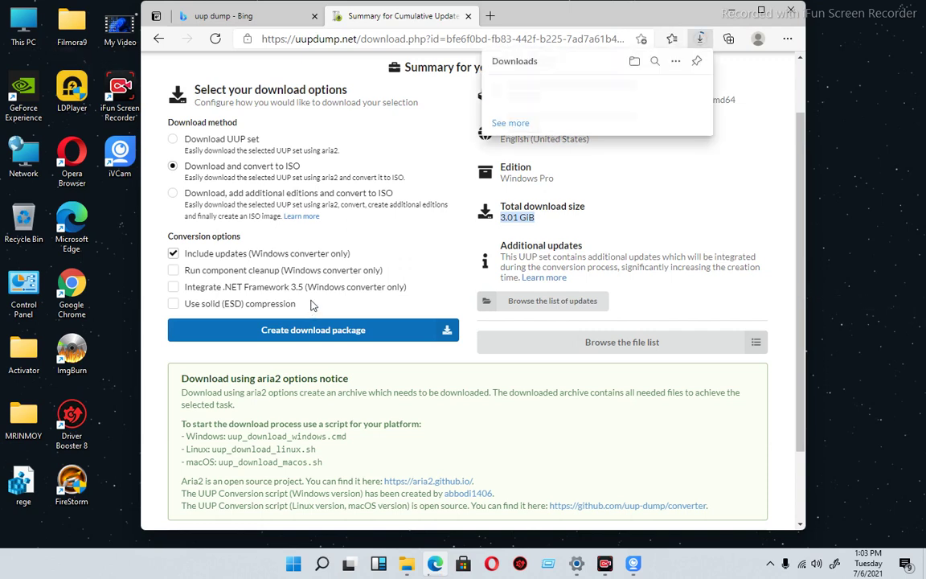
left_click(509, 123)
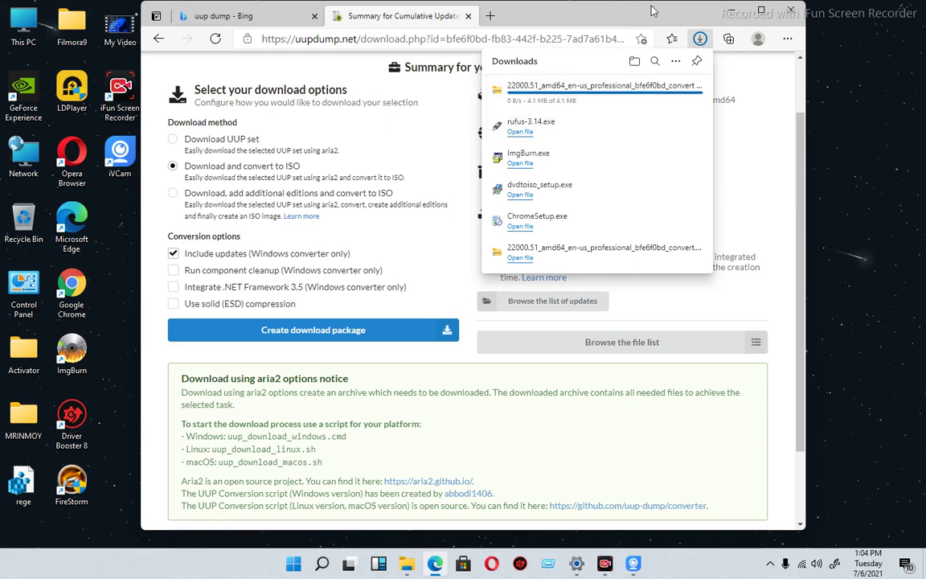
Step: Move the newly downloaded 22000.51_amd64_en-us_professional_bfe6f0bd_convert (1) archive from the Downloads folder to the desktop
left_click_drag(652, 10, 800, 87)
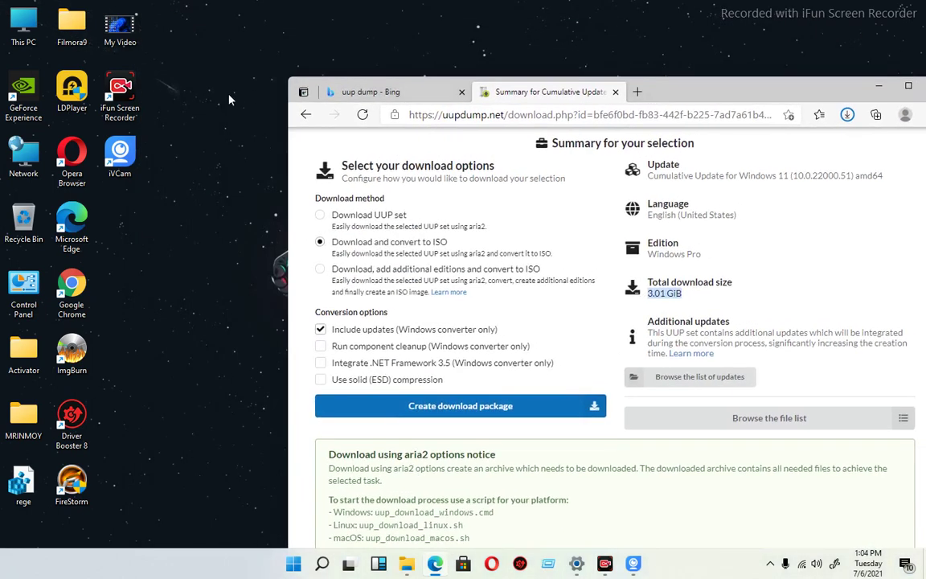
double_click(24, 38)
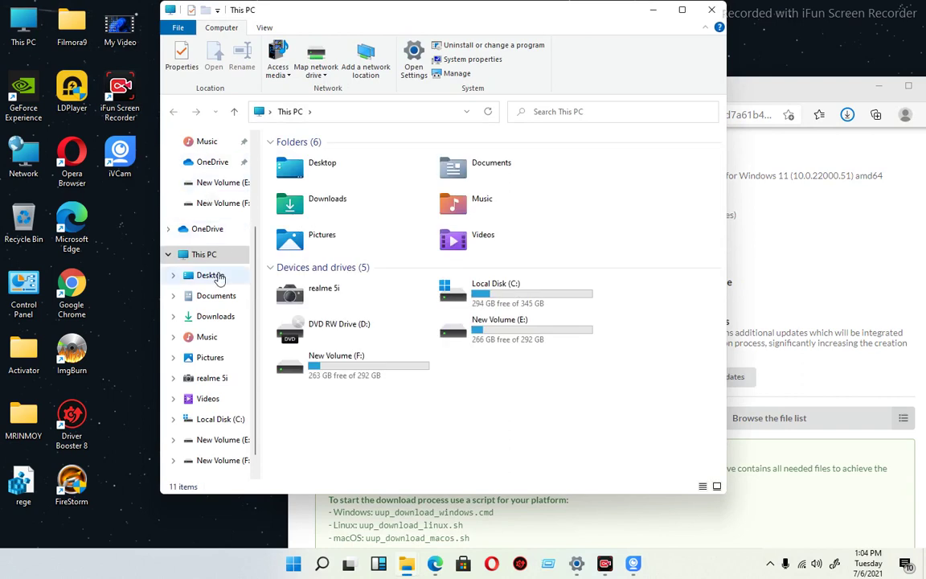
left_click(216, 316)
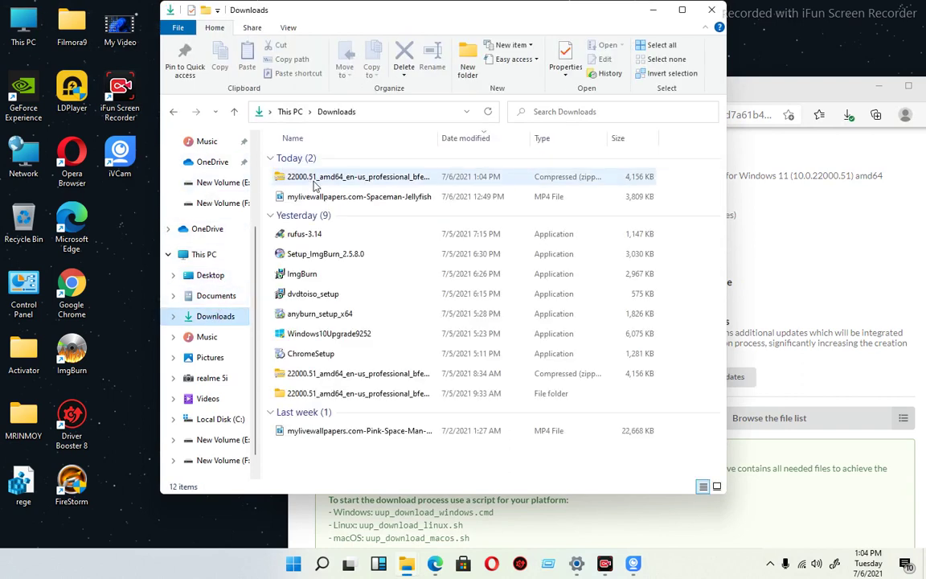
left_click_drag(314, 181, 126, 305)
key("alt+F4")
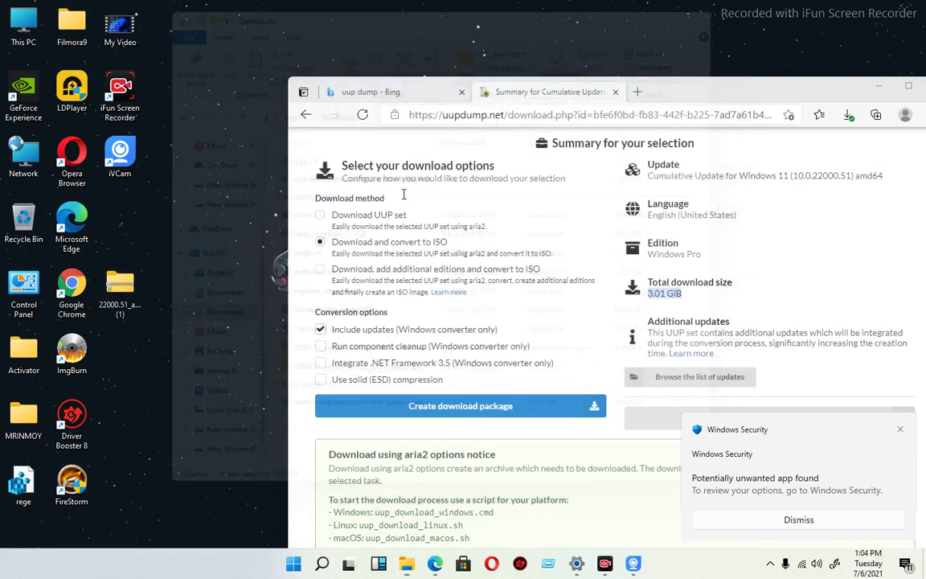
Step: Examine the contents of the 22000.51 zip archive on the desktop, then minimize its window
double_click(118, 301)
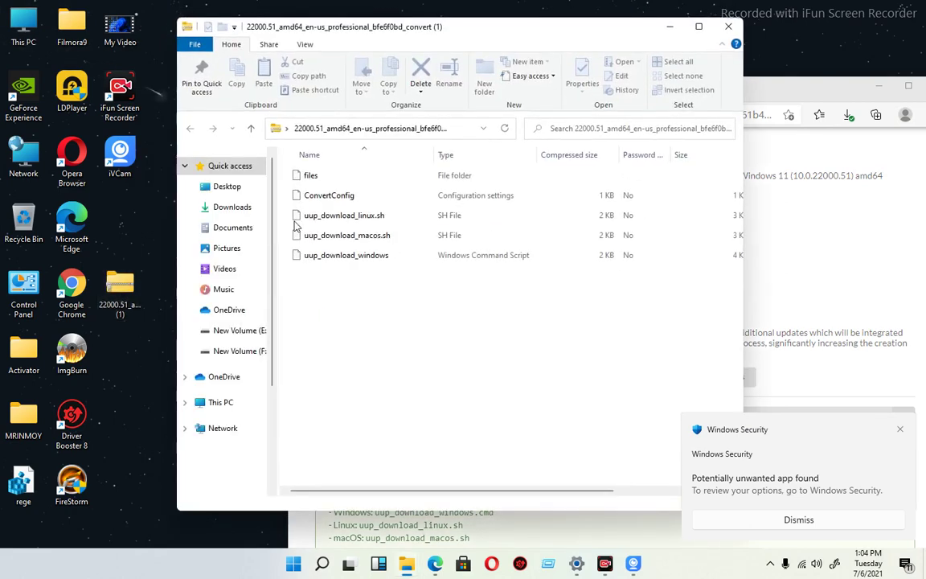
left_click_drag(292, 297, 463, 237)
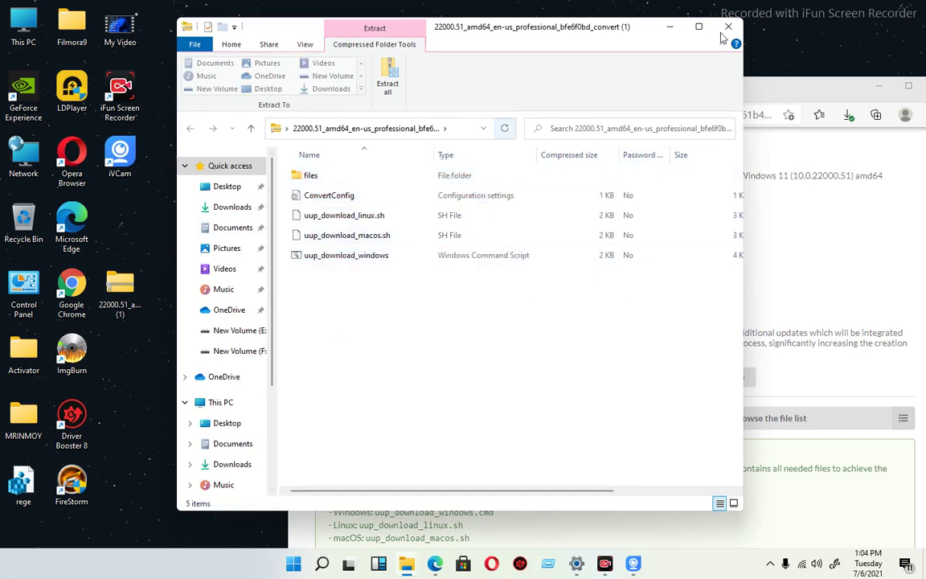
left_click(670, 26)
Step: Extract the 22000.51 zip archive to the suggested folder on the desktop and minimize the extracted folder's window
right_click(98, 301)
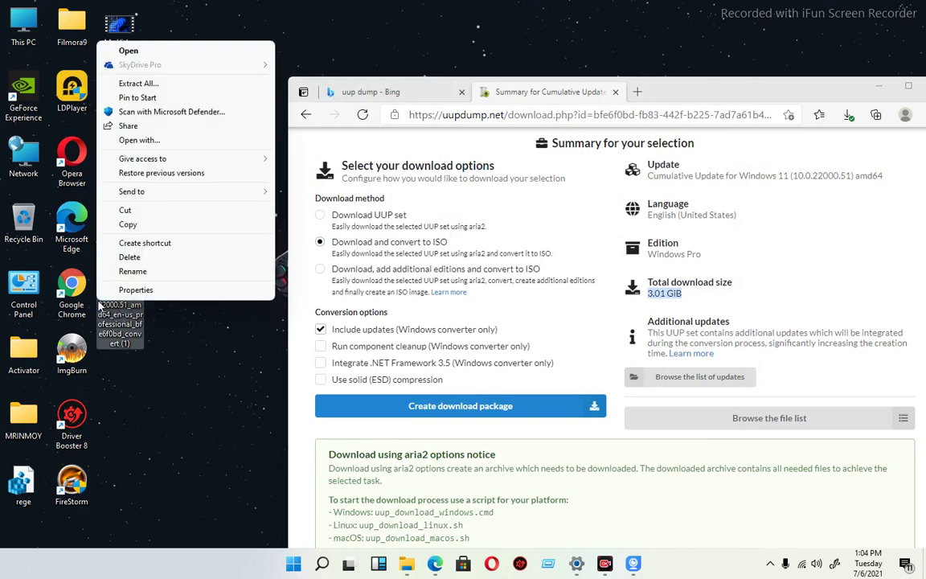
left_click(168, 85)
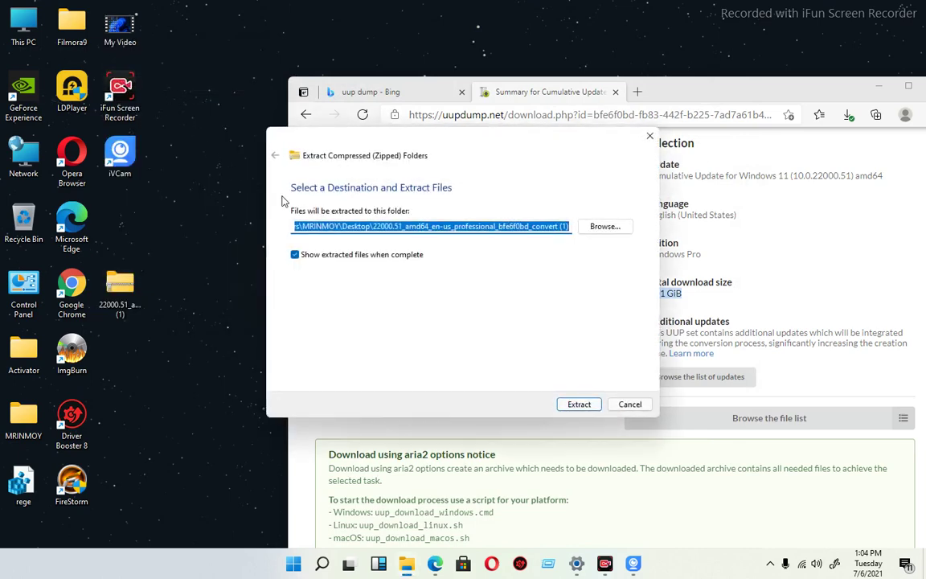
left_click(590, 406)
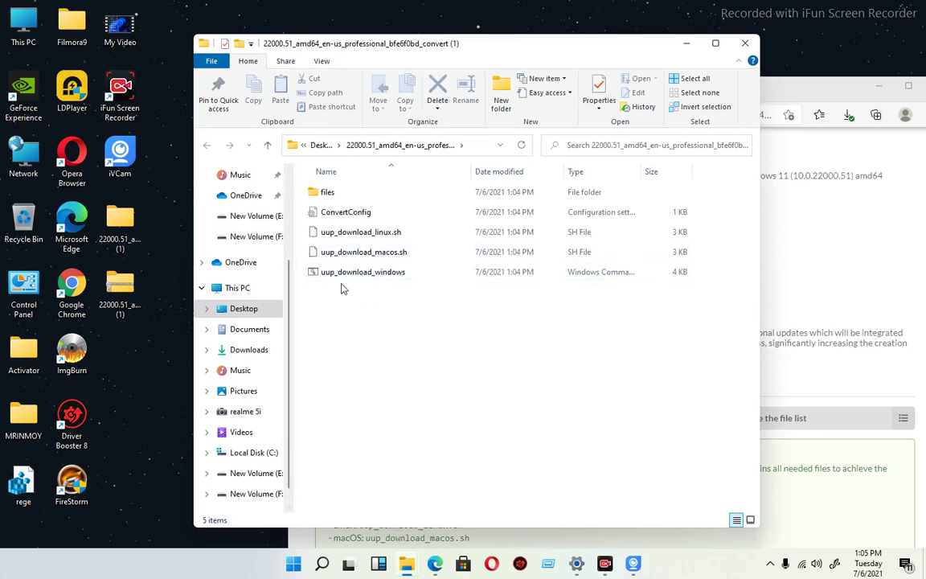
left_click(685, 42)
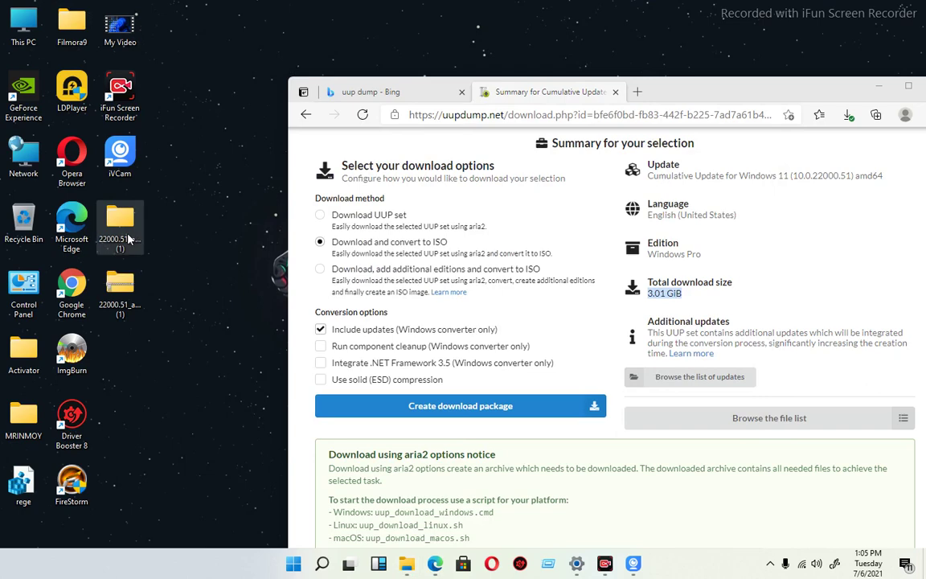
Step: Open the extracted 22000.51 folder on the desktop and select the uup_download_windows script among the platform scripts
double_click(129, 239)
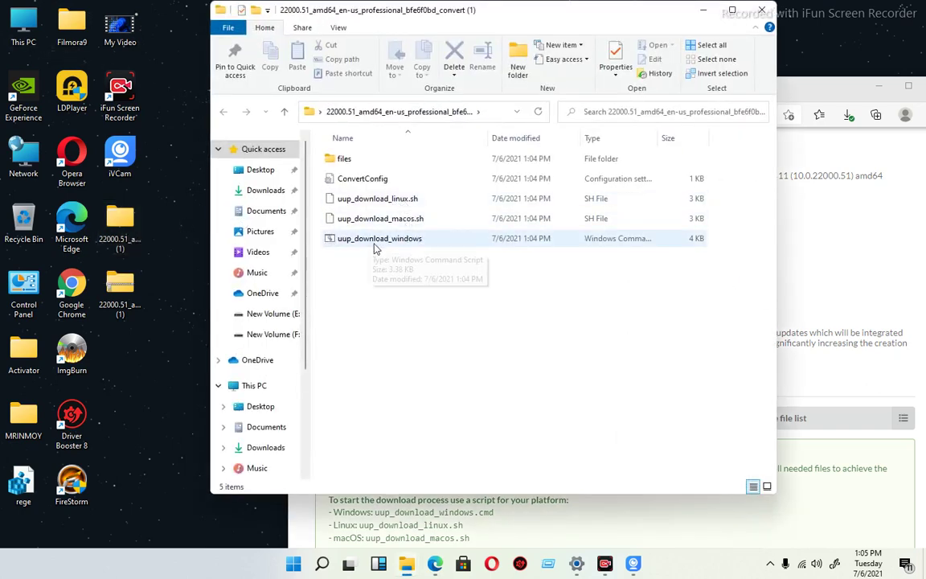
left_click(426, 241)
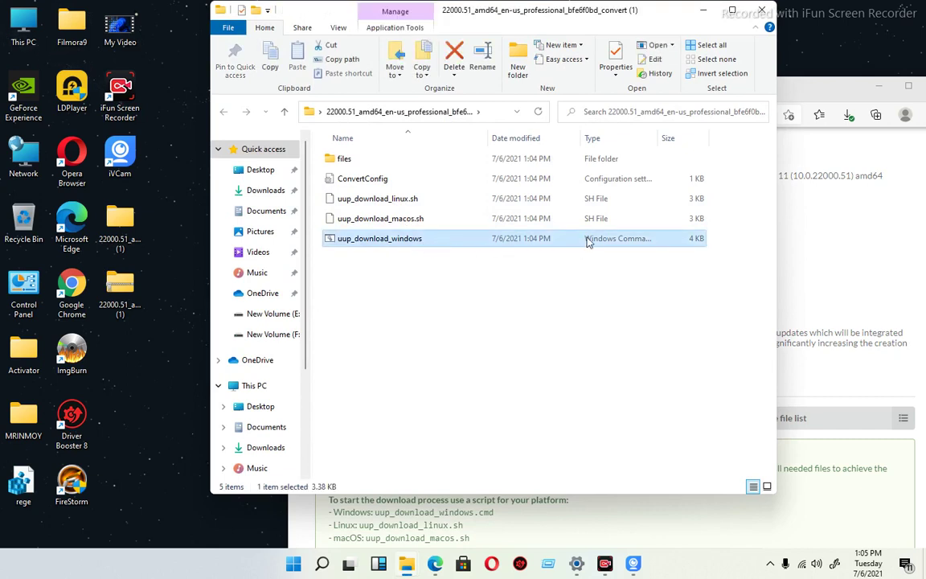
left_click(482, 218)
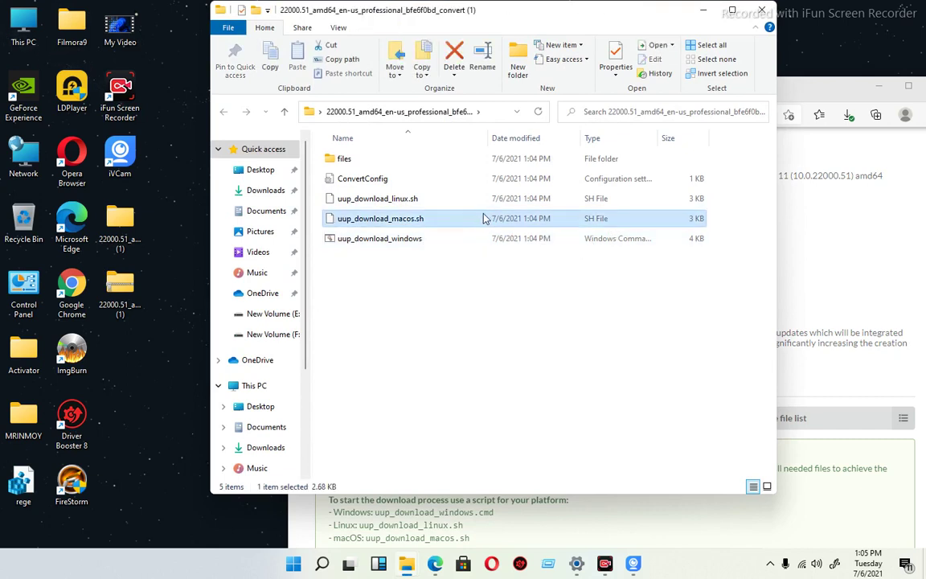
left_click(472, 201)
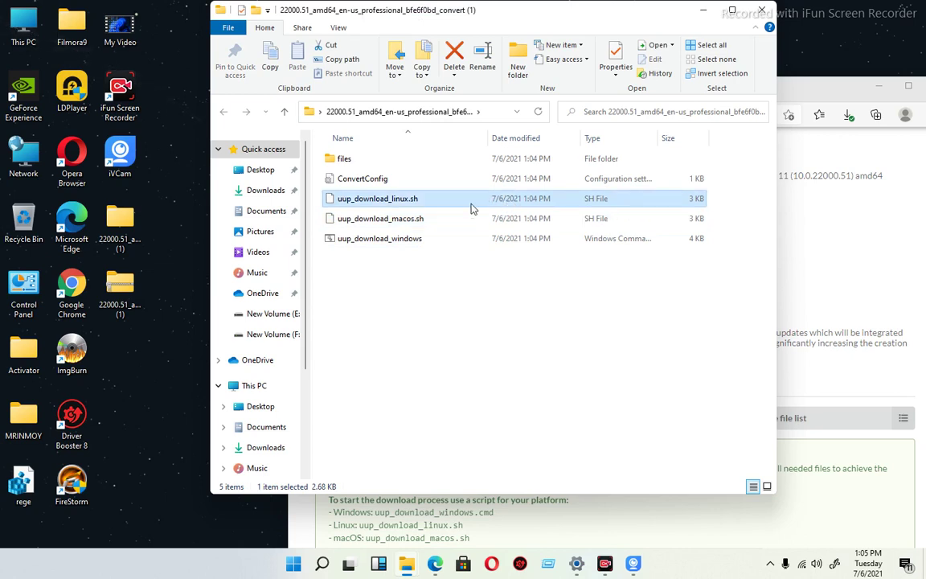
left_click(402, 238)
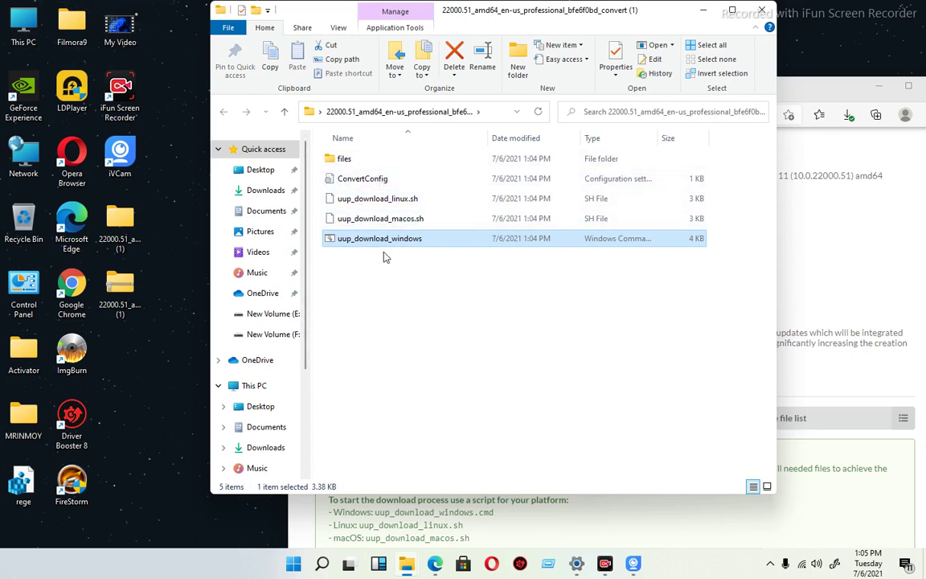
Step: Try to run the uup_download_windows script twice, allowing it past the SmartScreen block and closing the console after each attempt
double_click(417, 245)
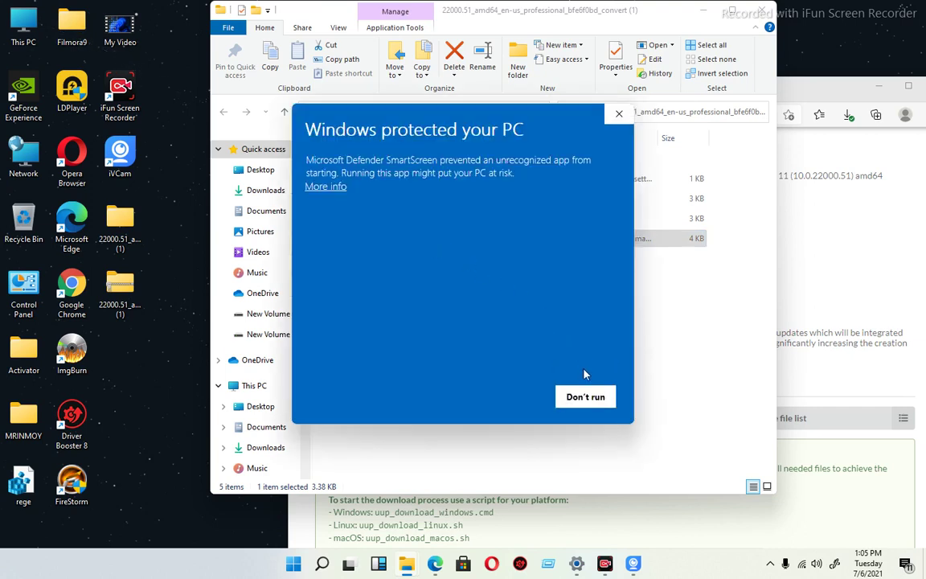
left_click_drag(408, 104, 422, 81)
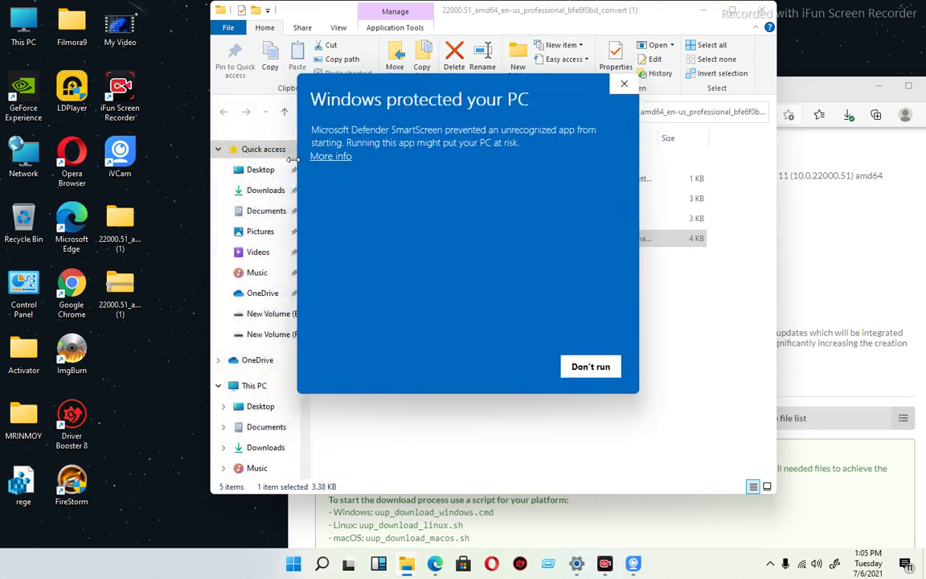
left_click(331, 158)
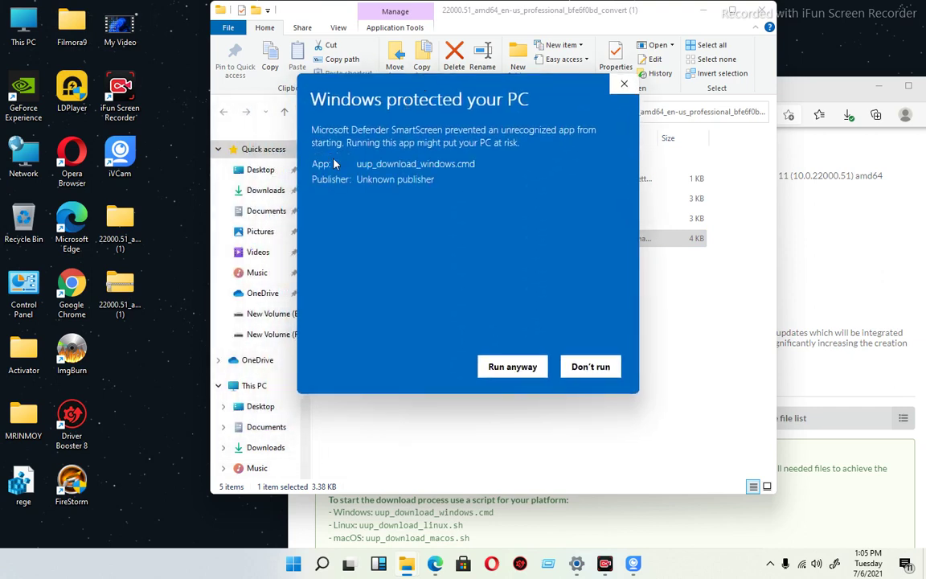
left_click(503, 365)
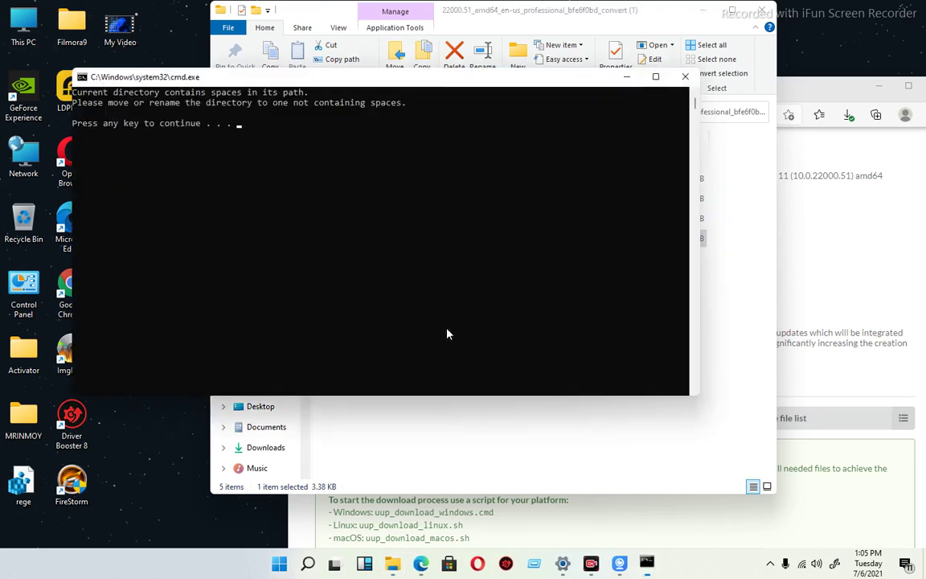
left_click_drag(223, 81, 305, 76)
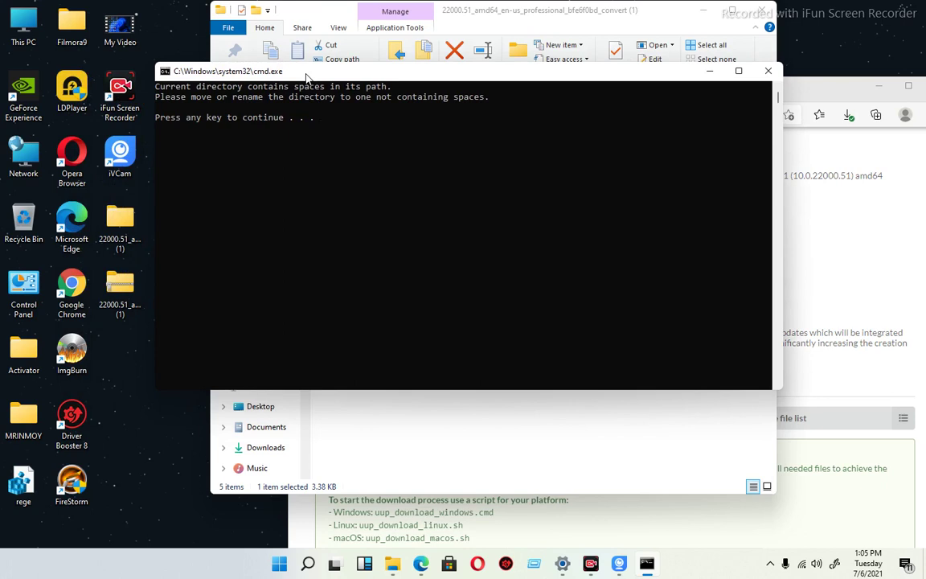
key("Return")
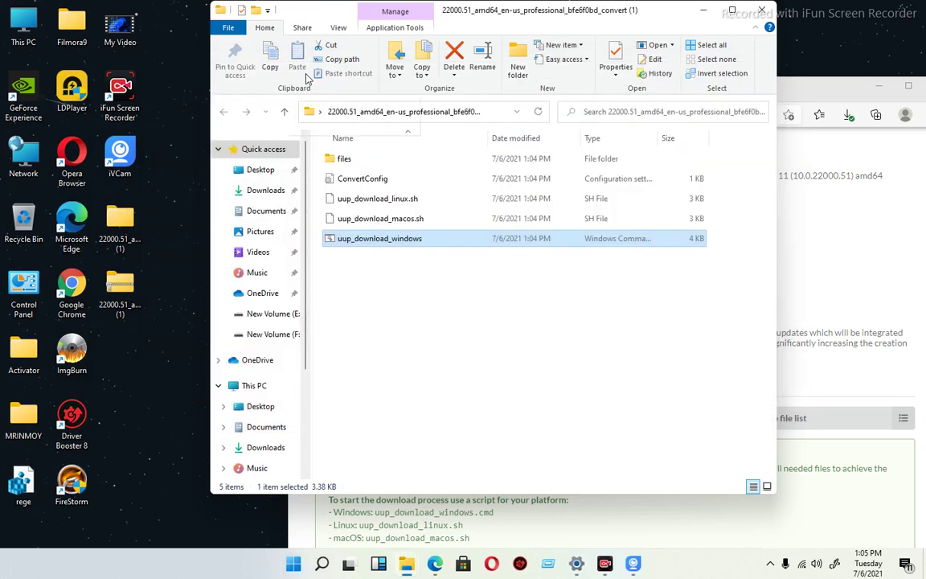
double_click(382, 239)
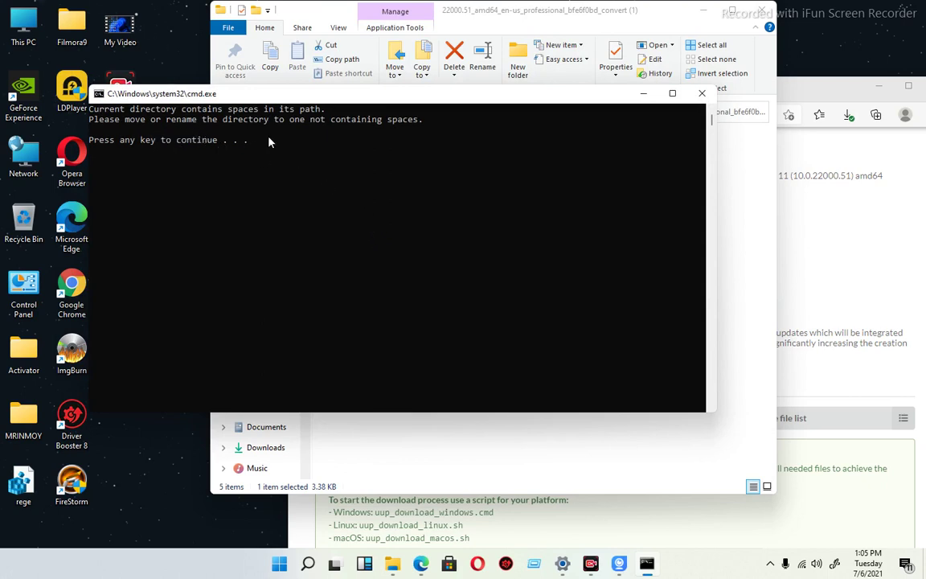
left_click(702, 94)
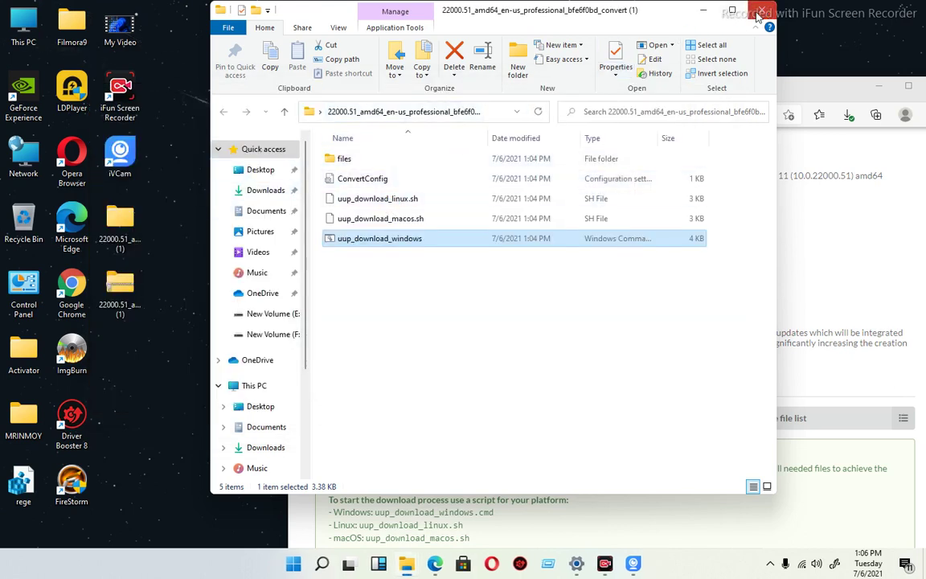
Step: Close the extracted folder's window and move the 22000.51 zip archive from the desktop into the Downloads folder
left_click(760, 12)
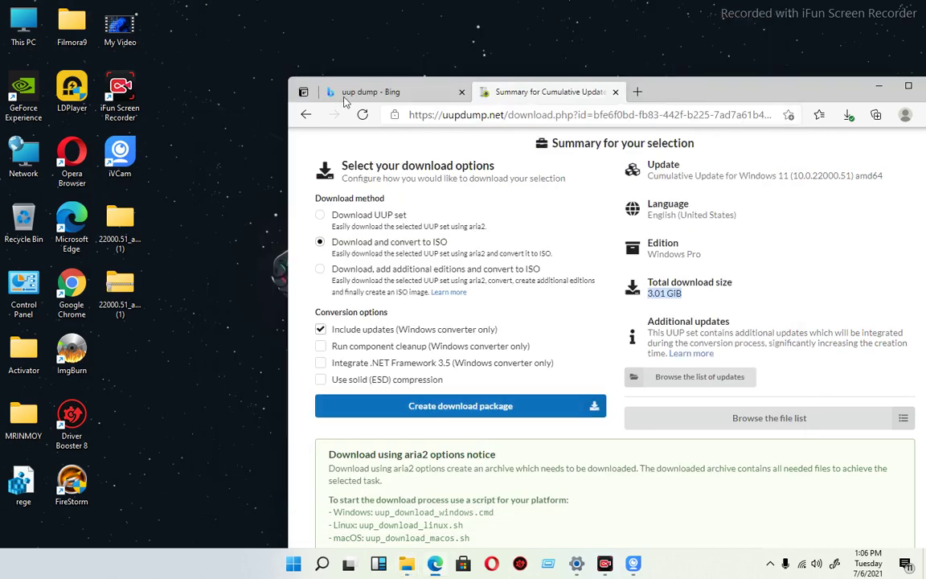
double_click(26, 30)
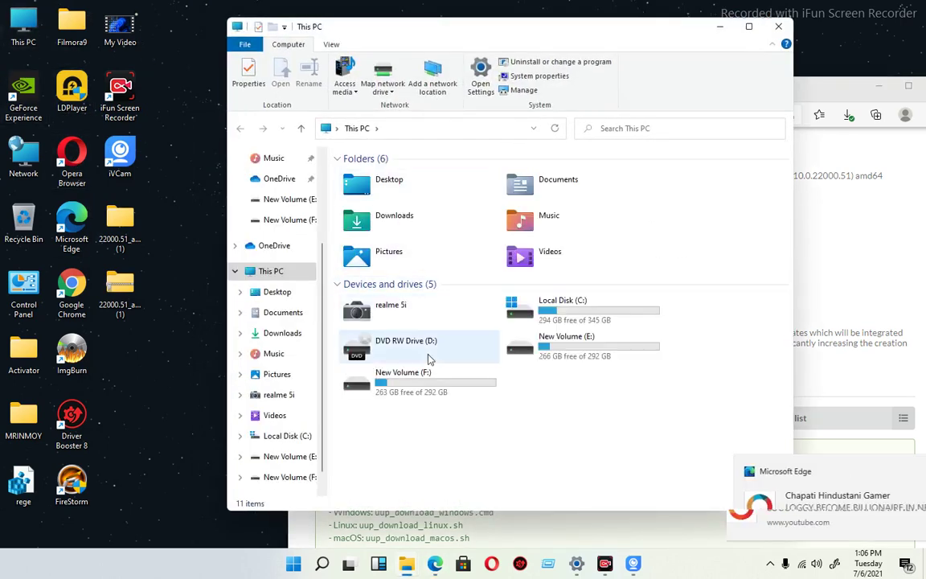
left_click(283, 201)
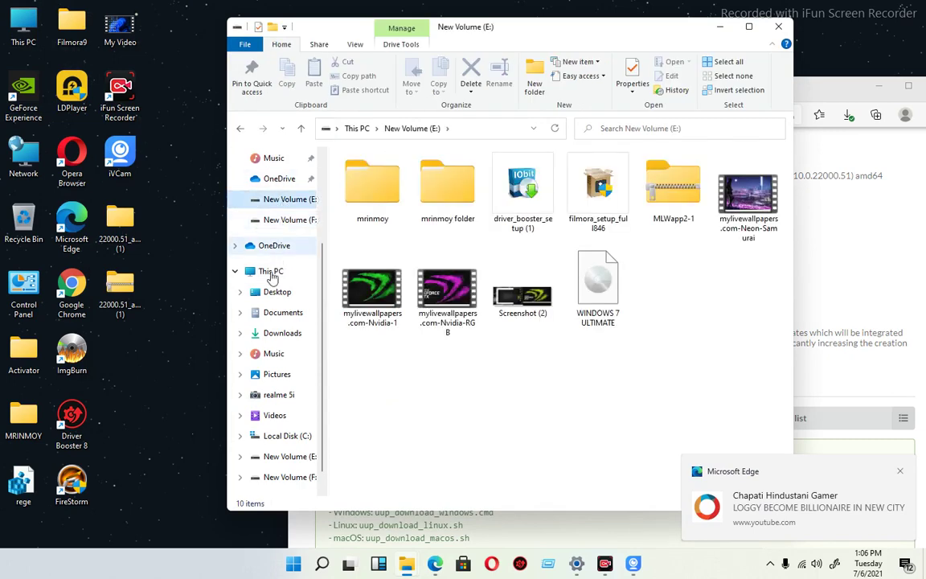
left_click(268, 271)
left_click(285, 332)
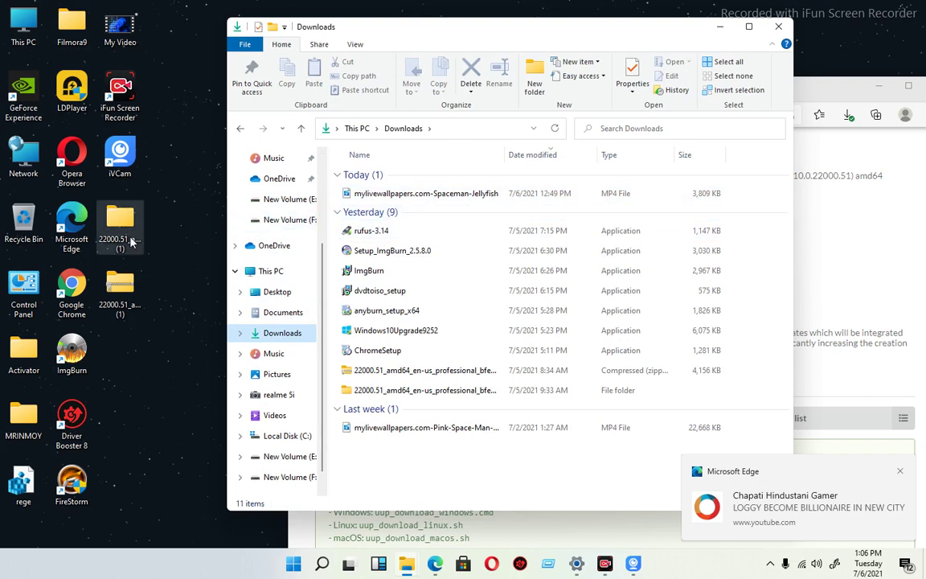
left_click_drag(125, 298, 394, 189)
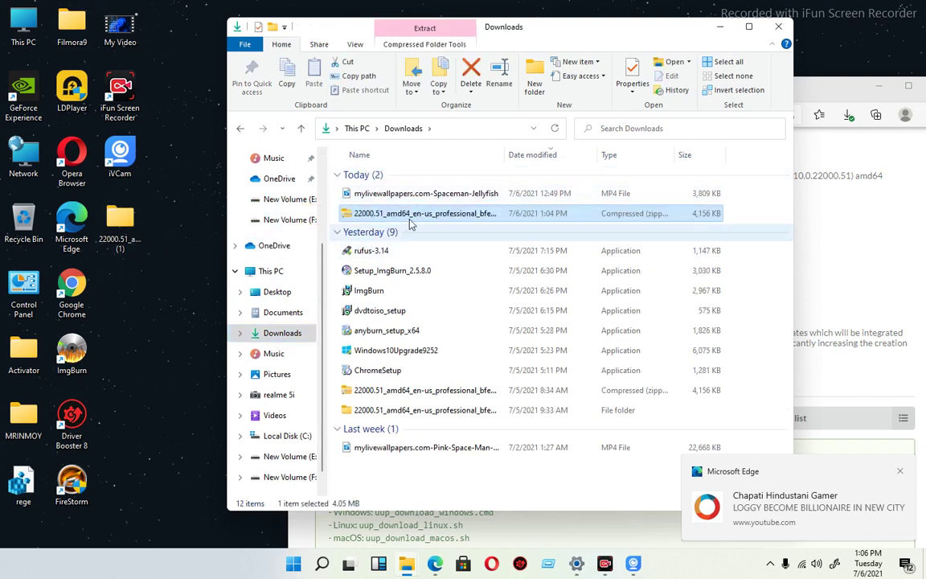
Step: Extract the 22000.51 zip archive in Downloads to the suggested folder
right_click(420, 215)
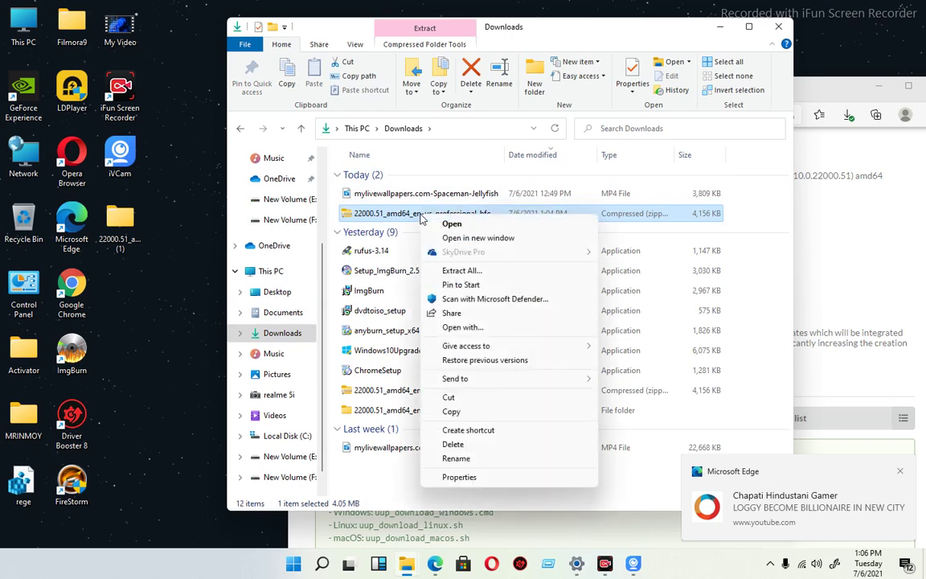
left_click(460, 271)
left_click(577, 405)
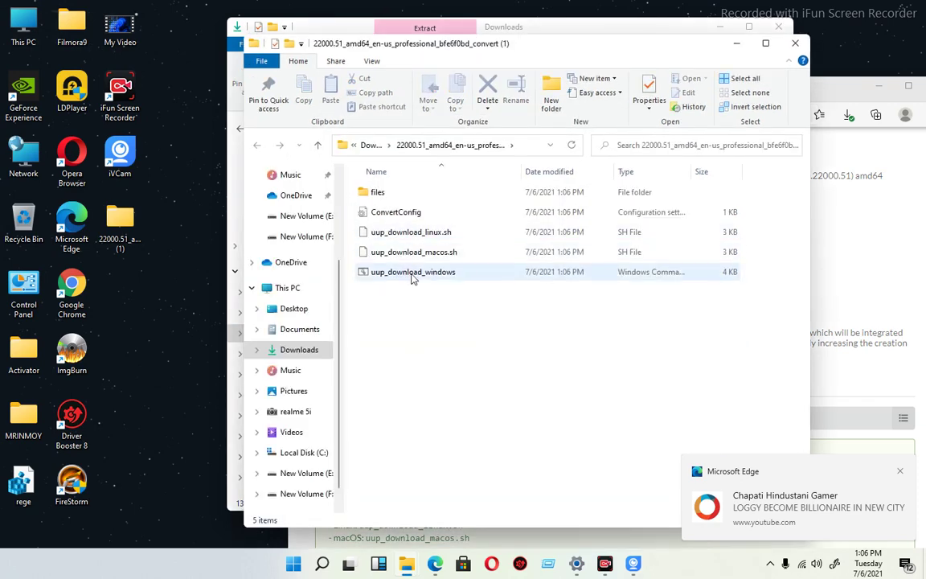
Step: Run the uup_download_windows script as administrator, allowing it past the SmartScreen block and the elevation request, and reposition its console window
right_click(420, 276)
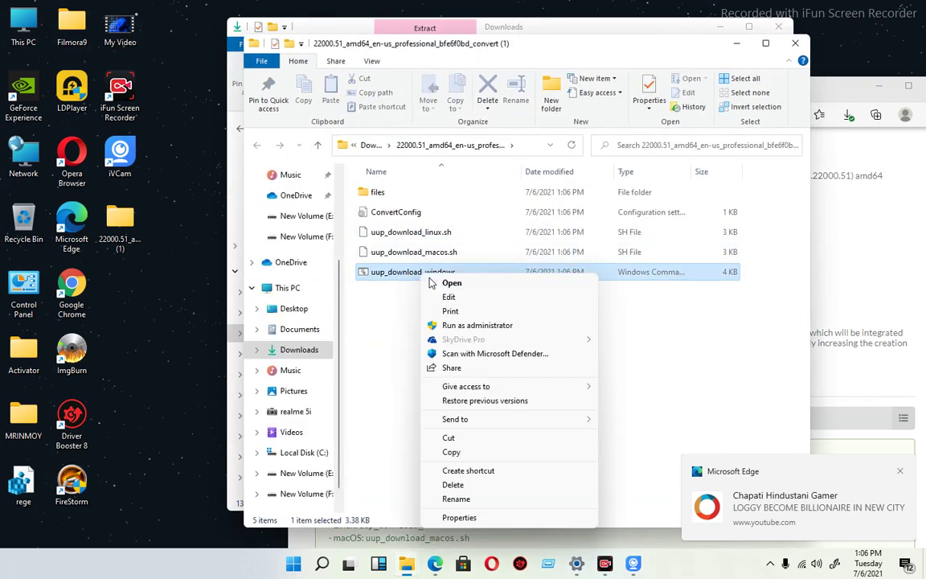
left_click(477, 325)
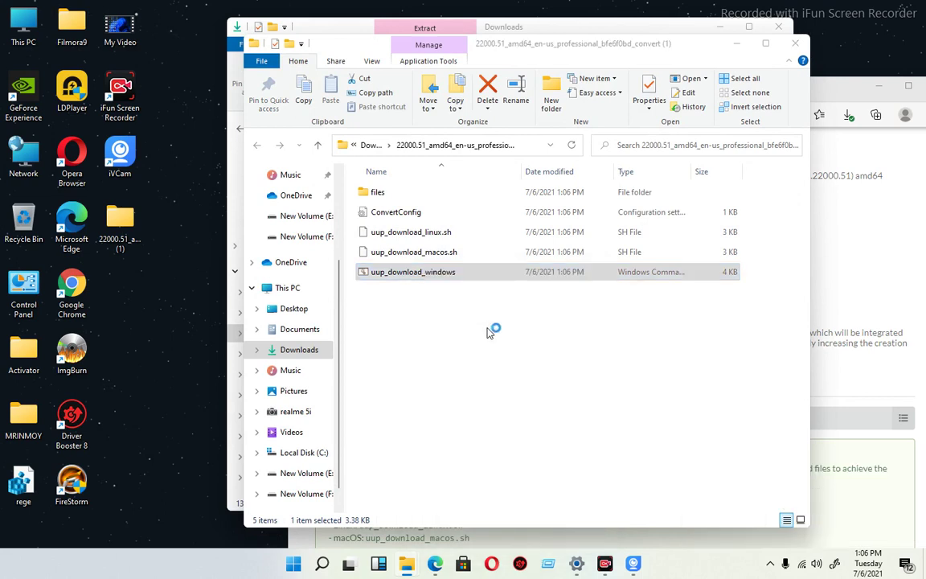
left_click(321, 186)
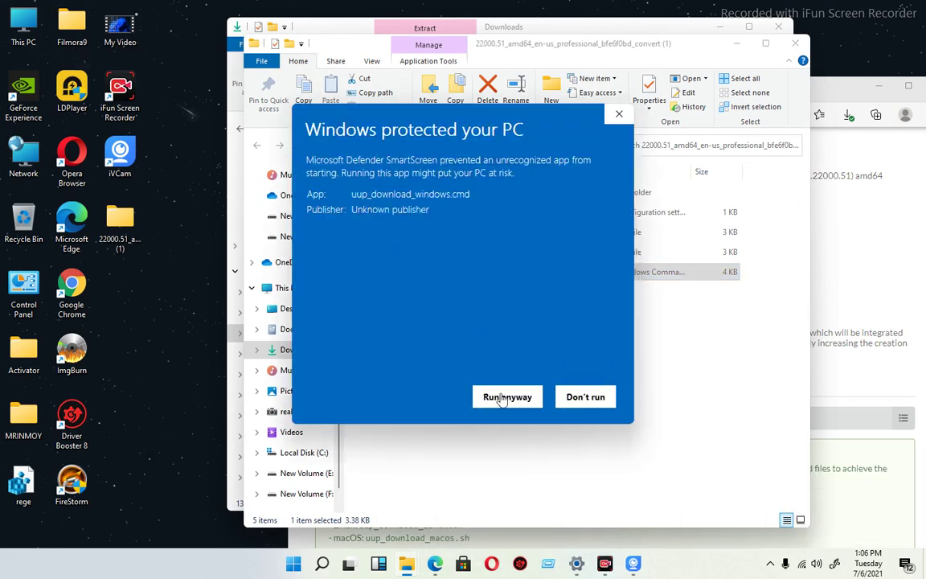
left_click(505, 397)
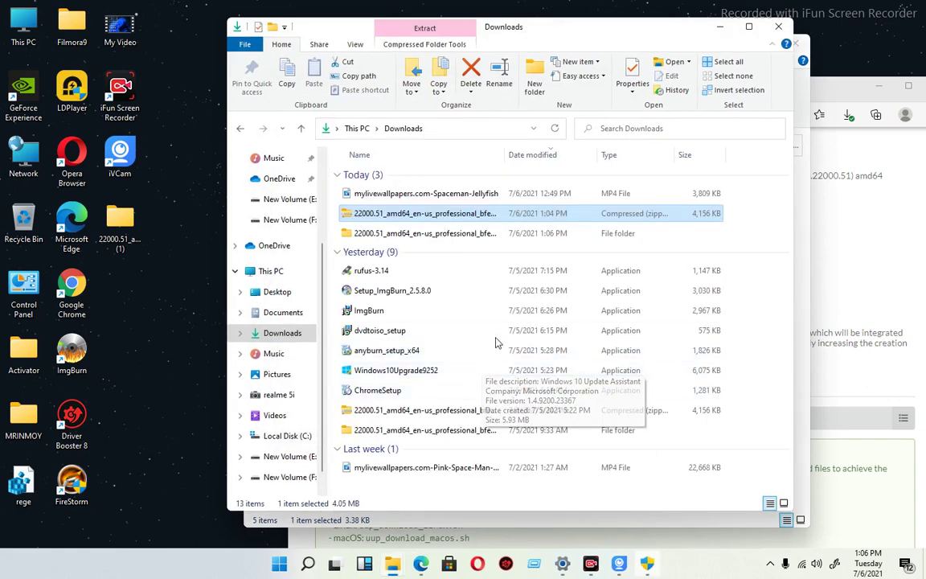
left_click(648, 562)
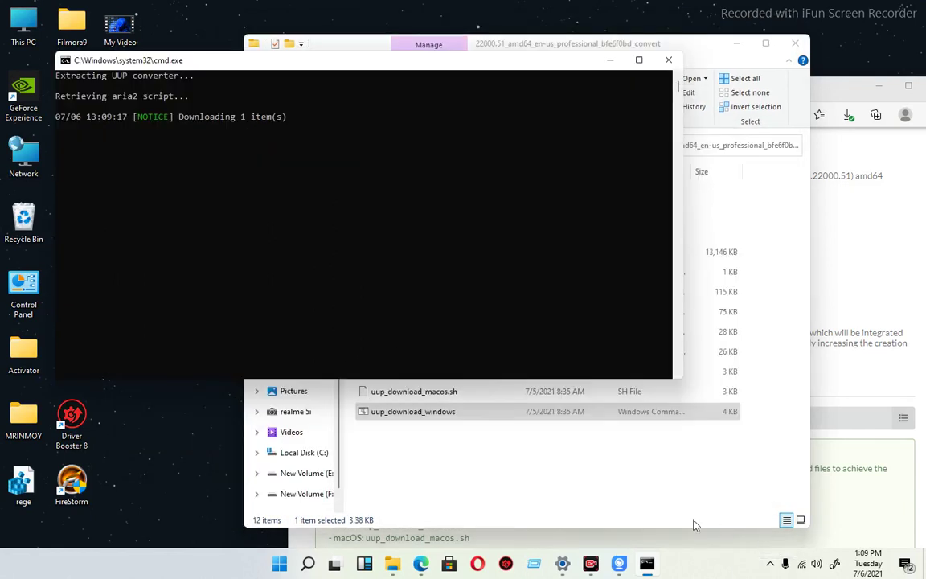
left_click_drag(306, 66, 413, 108)
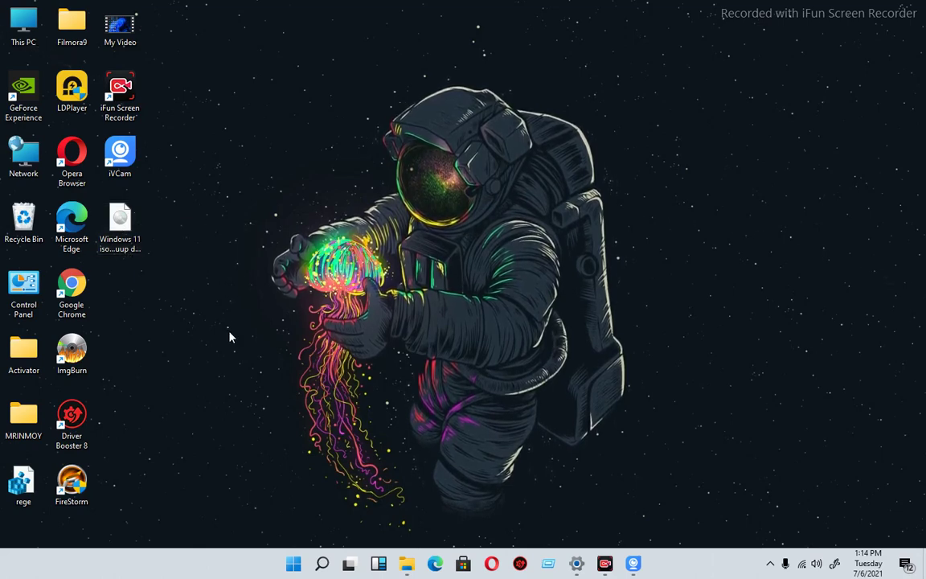
right_click(333, 171)
left_click(376, 207)
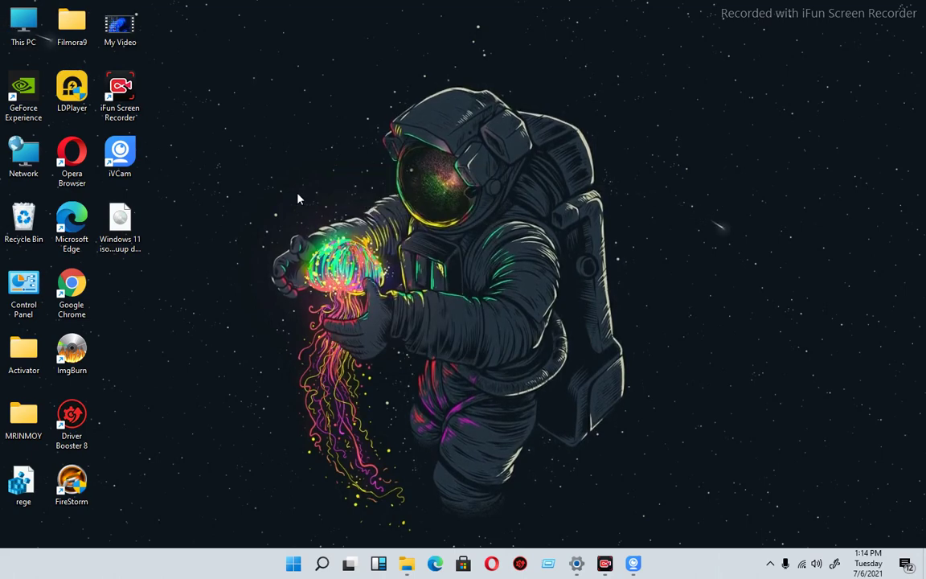
right_click(296, 191)
left_click(333, 232)
right_click(300, 208)
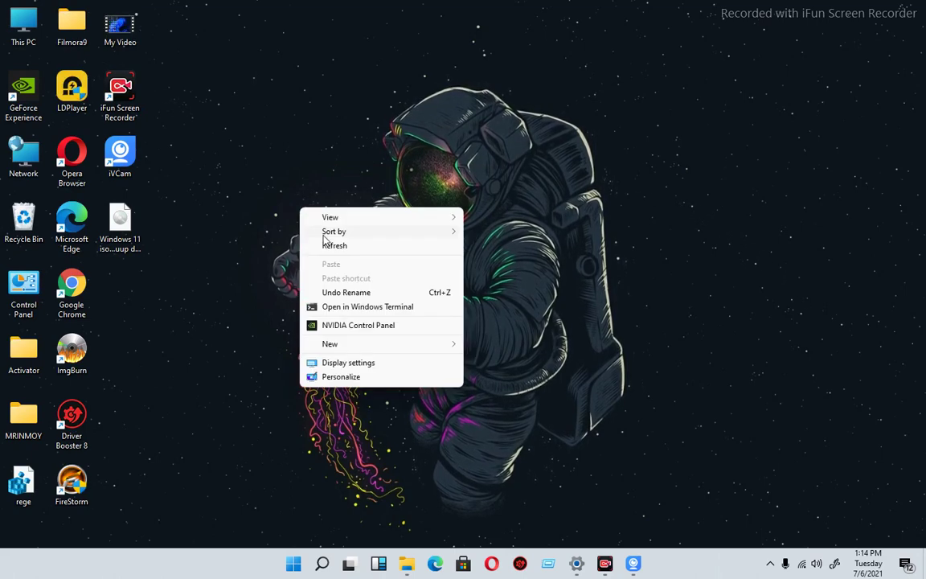
left_click(328, 246)
right_click(262, 199)
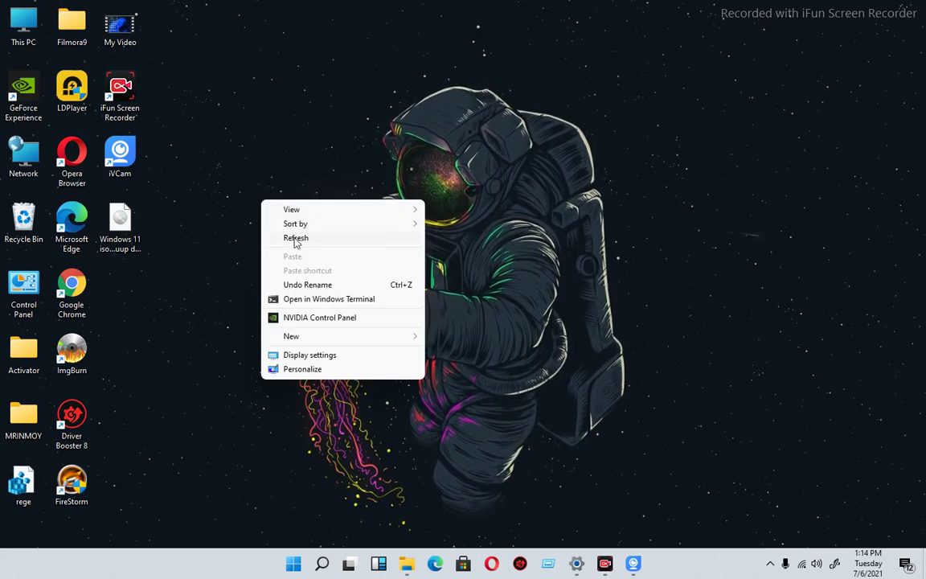
left_click(296, 239)
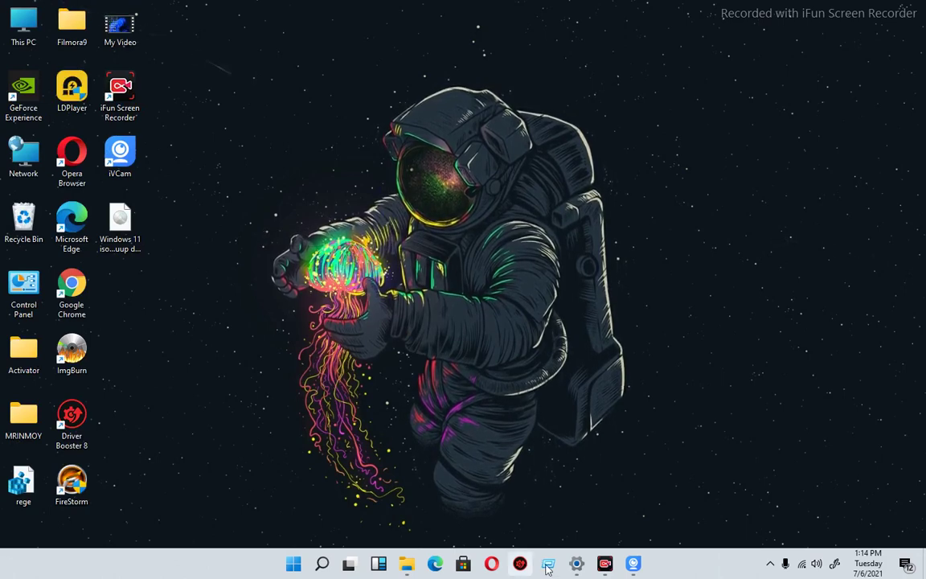
Step: Switch to Microsoft Edge, search the web for rufus and open the official Rufus website
left_click(434, 565)
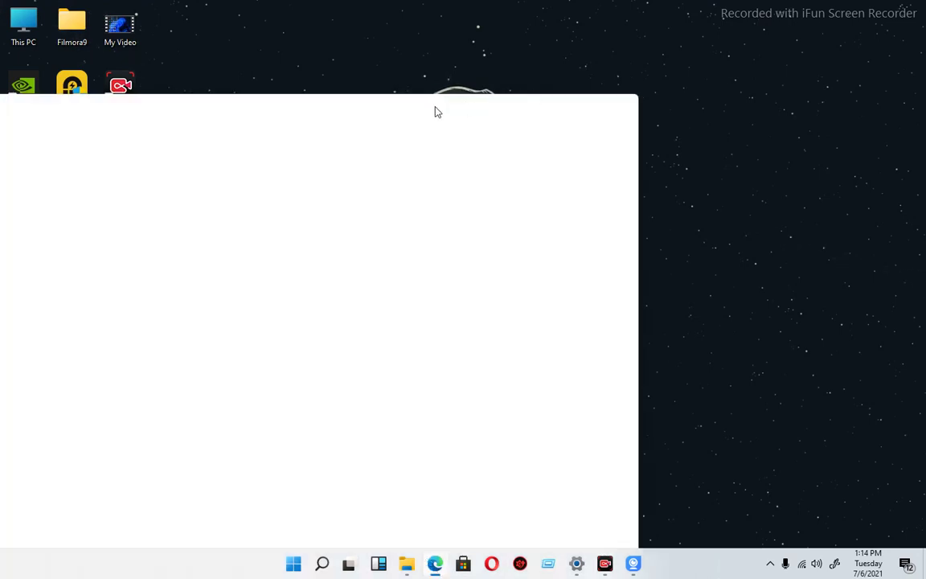
left_click_drag(440, 108, 578, 60)
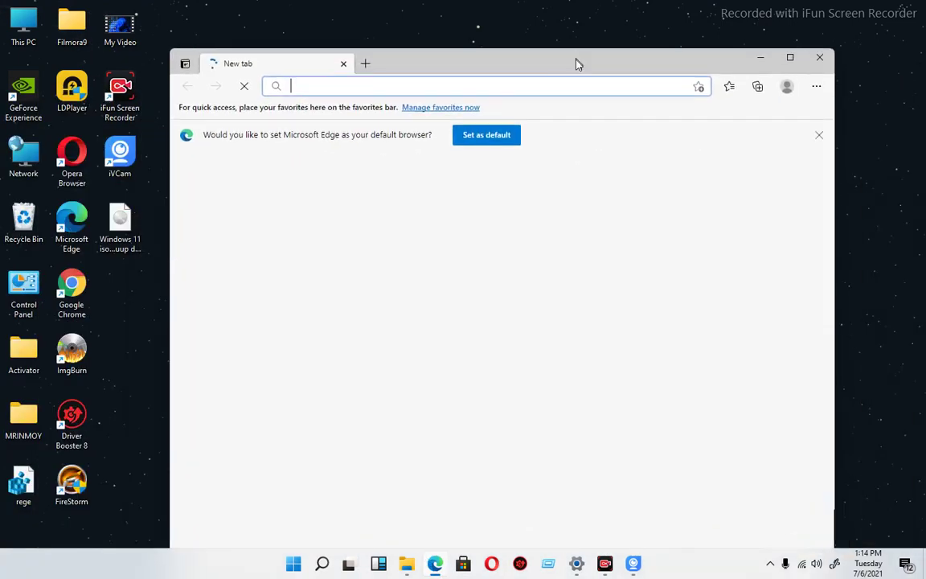
left_click(345, 86)
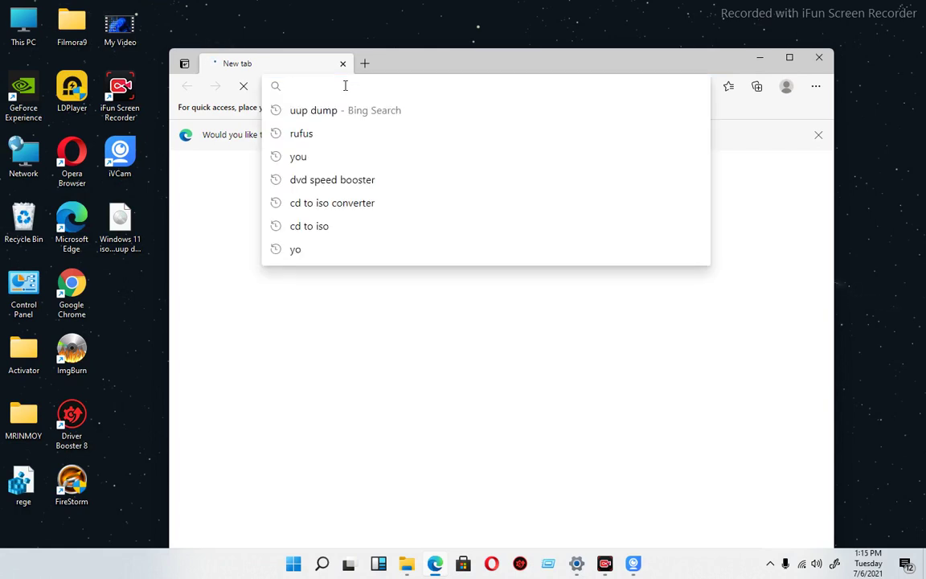
left_click(320, 135)
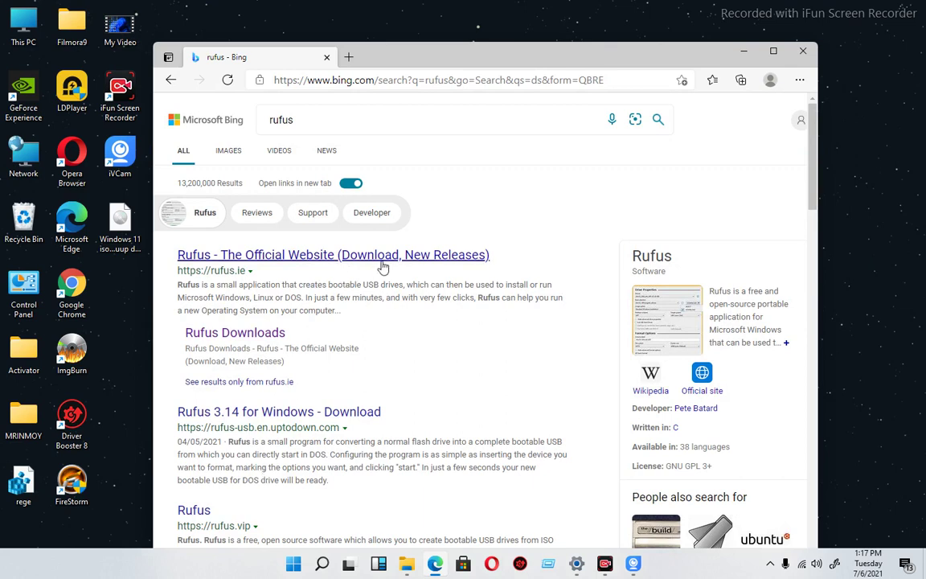
left_click(387, 258)
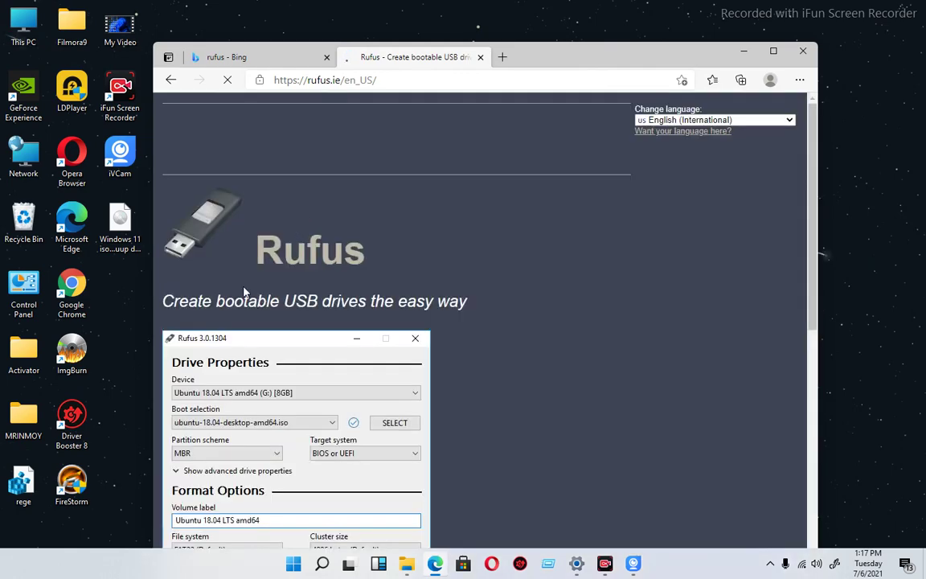
Step: Download Rufus 3.14 from the Download section of the official Rufus website
scroll(298, 375, "down", 5)
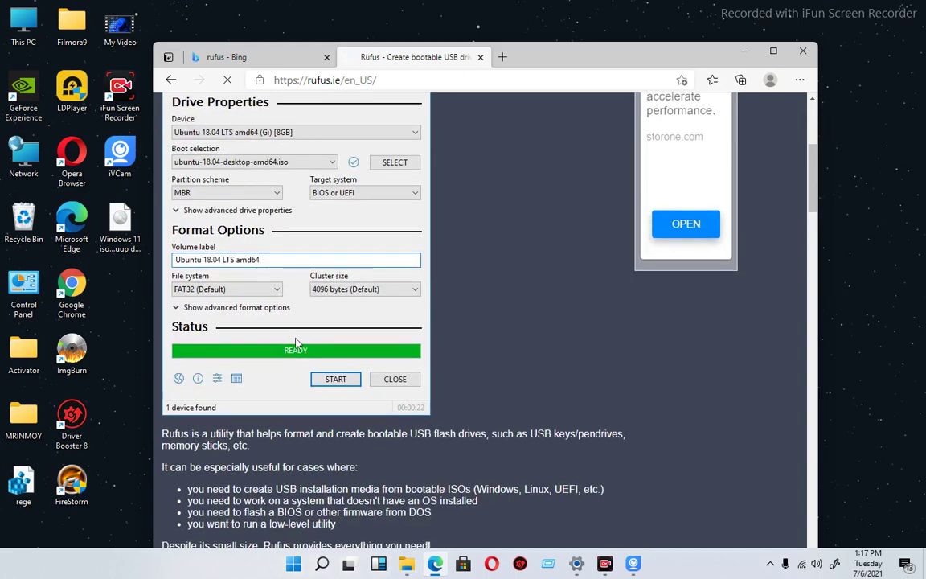
scroll(295, 343, "down", 5)
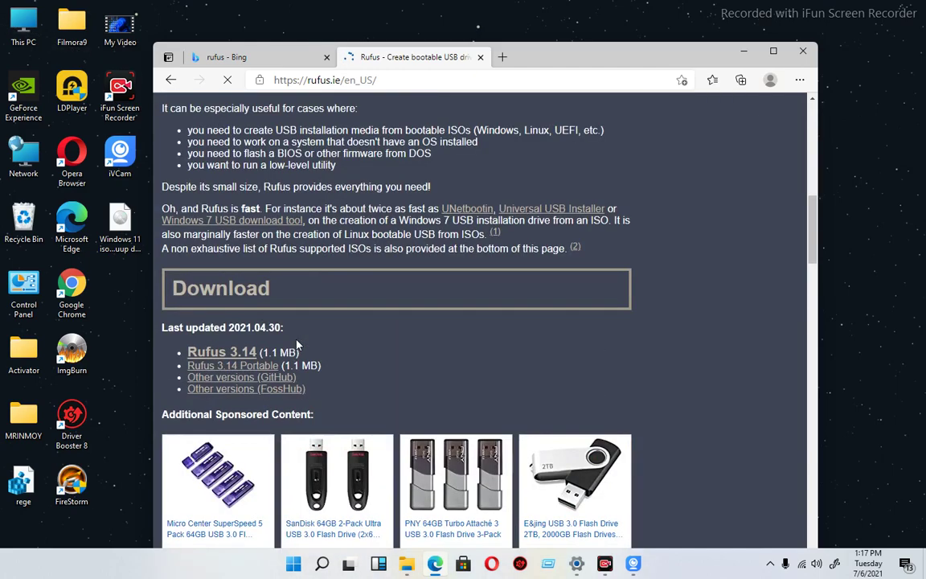
scroll(296, 344, "down", 3)
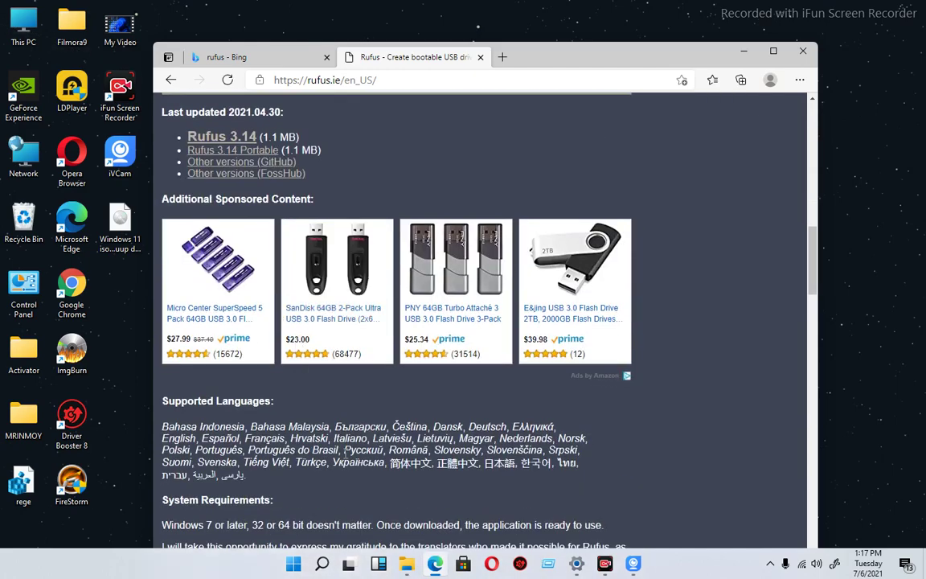
scroll(311, 396, "up", 9)
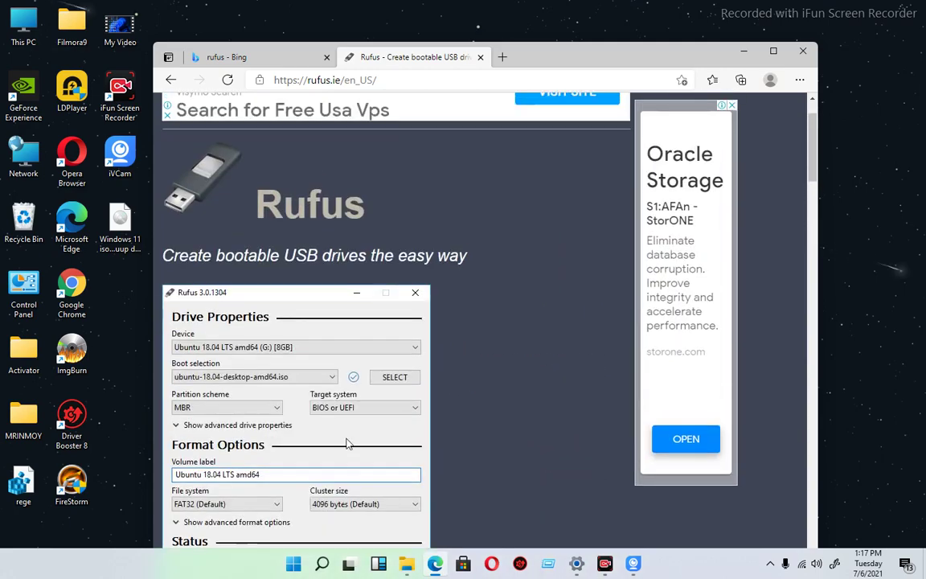
scroll(348, 442, "up", 1)
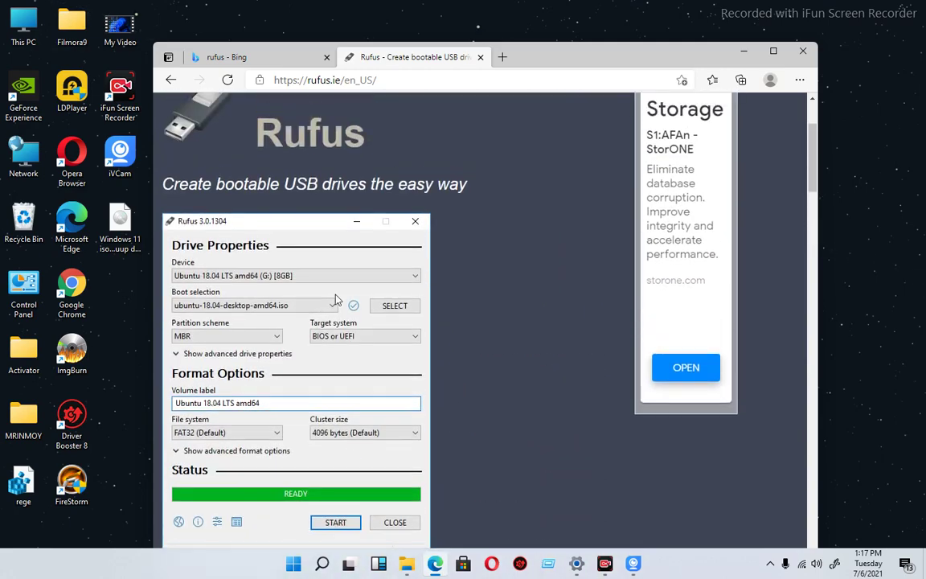
scroll(393, 306, "up", 2)
scroll(392, 306, "down", 10)
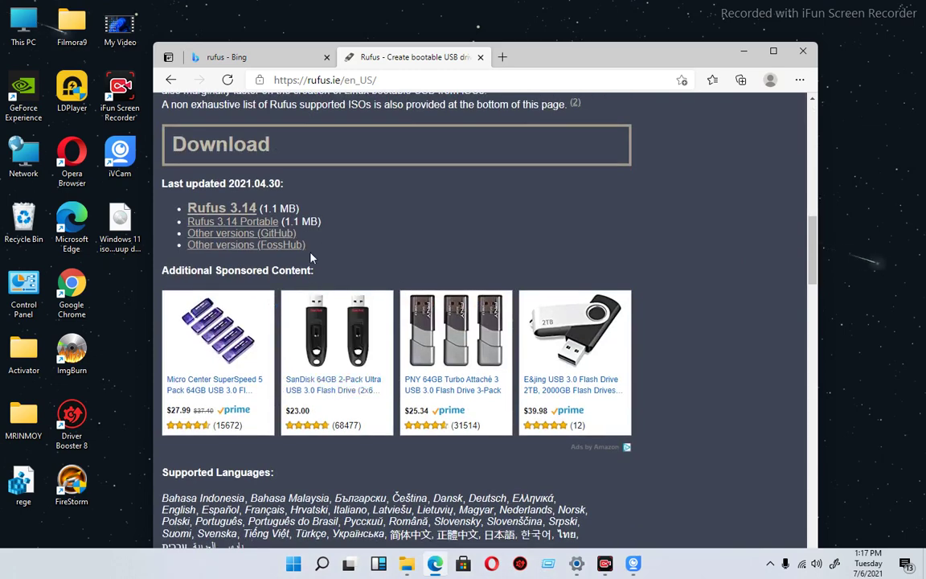
left_click(219, 208)
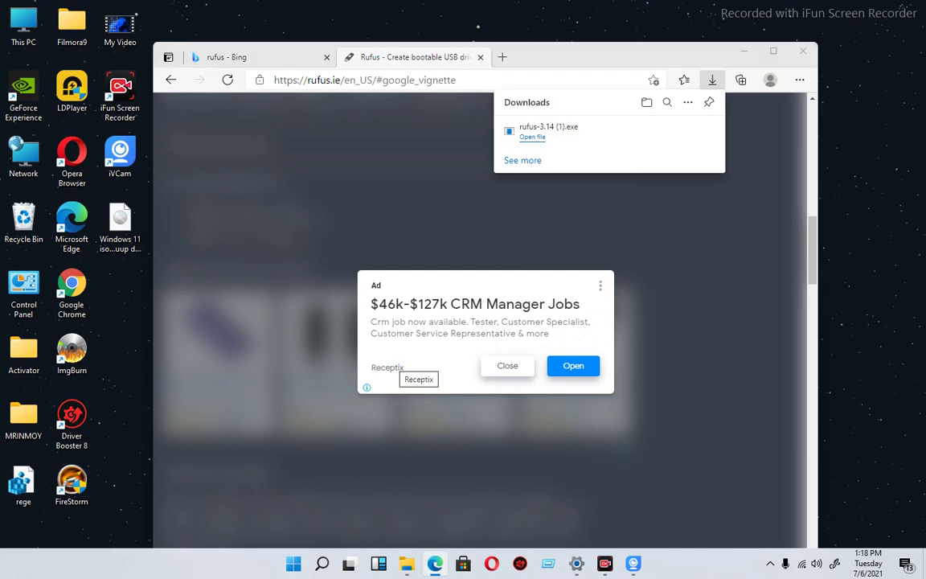
Step: Launch the downloaded Rufus 3.14, move the browser window clear of it and look through the boot selection options
left_click(562, 320)
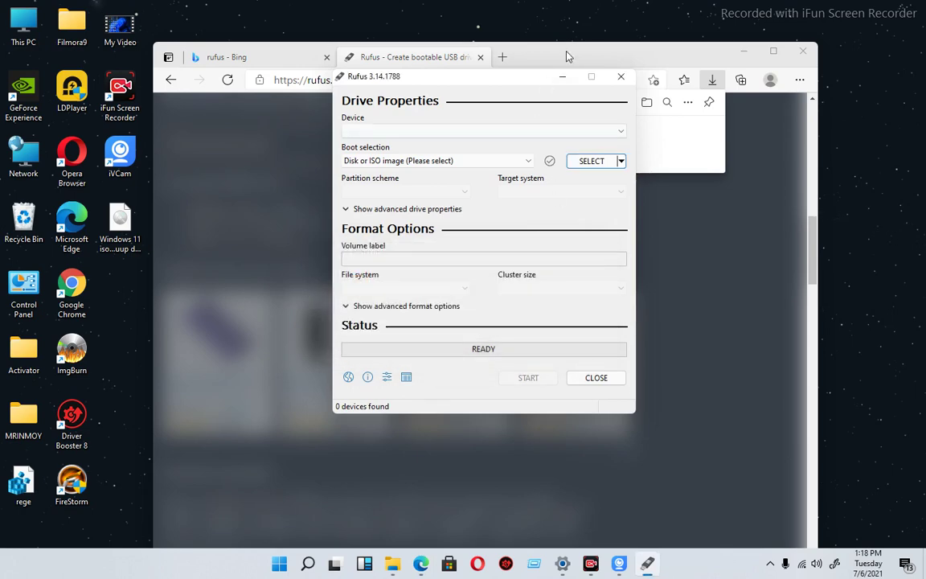
left_click_drag(568, 53, 488, 546)
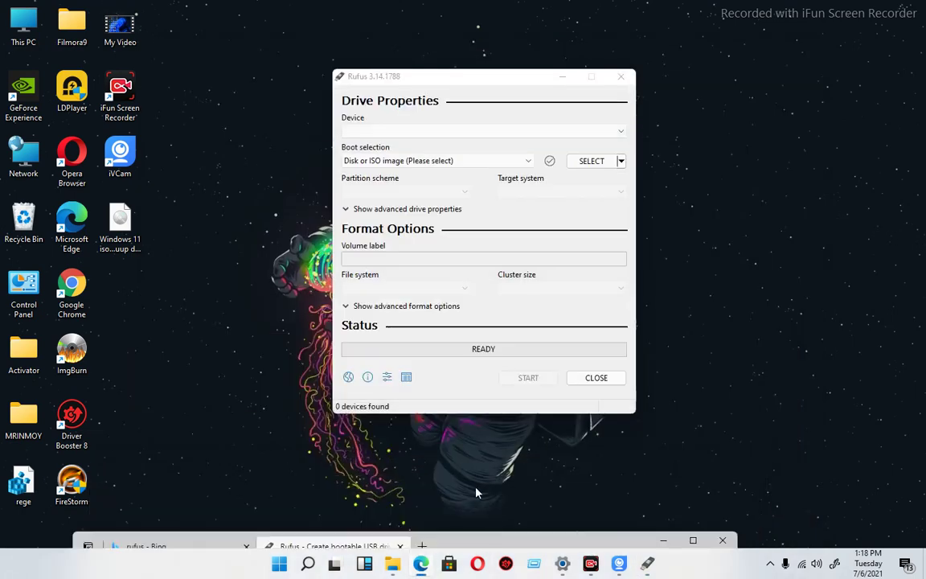
left_click(523, 164)
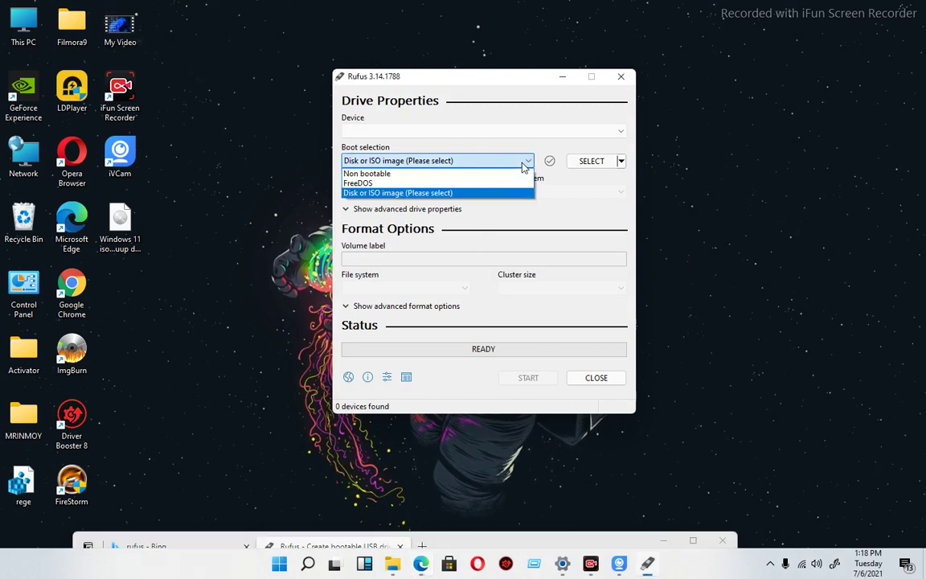
left_click(523, 164)
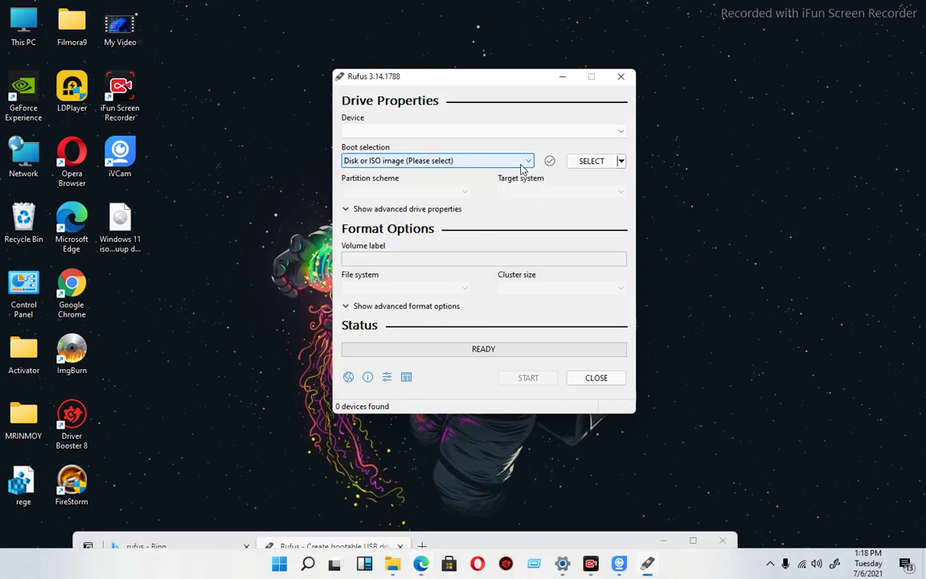
left_click(521, 165)
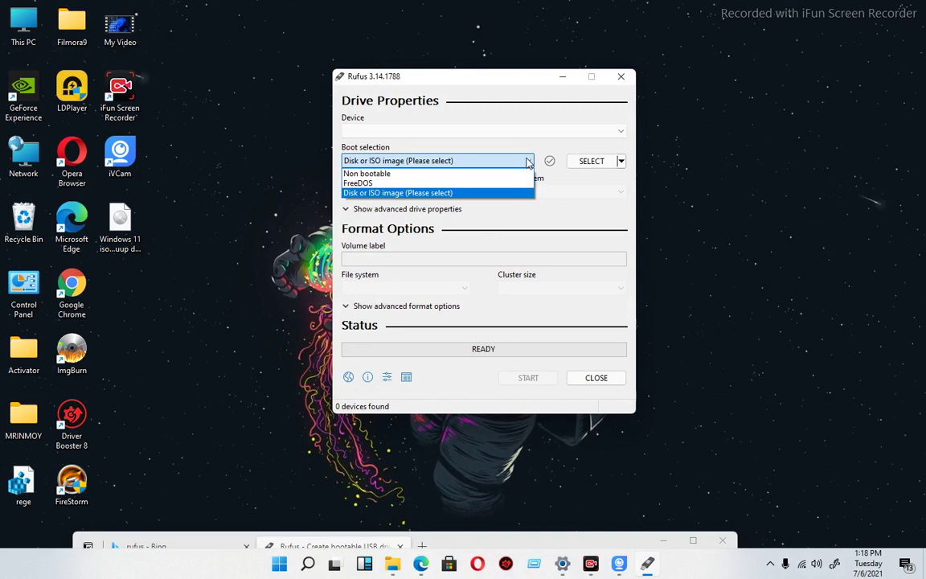
left_click(527, 161)
left_click(514, 163)
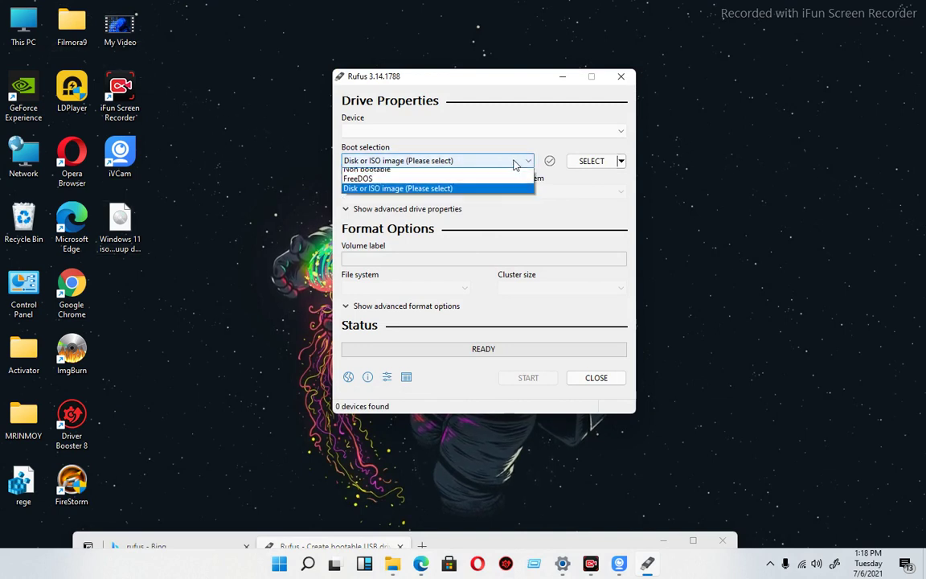
left_click(556, 186)
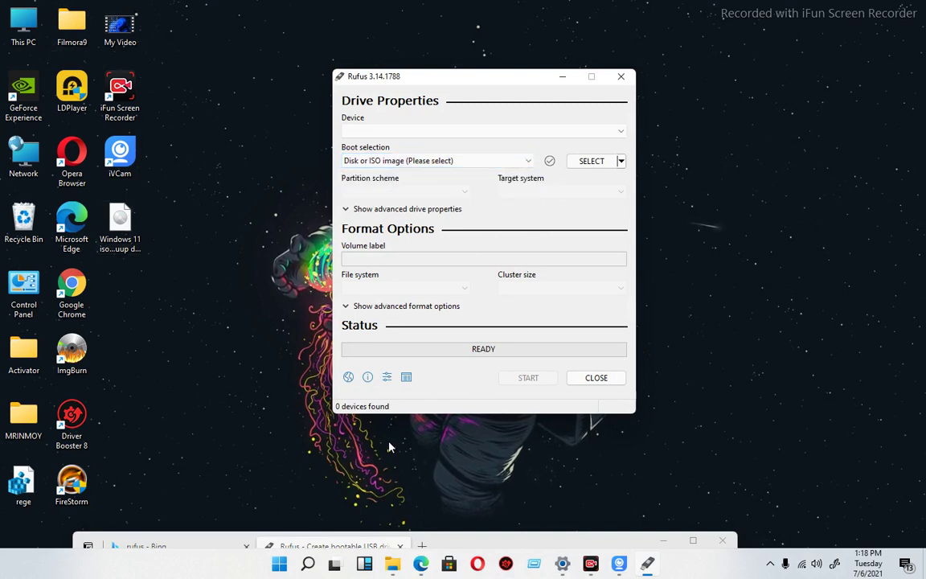
Step: Close the ad-covered Rufus page in the browser and reopen the official Rufus website from the search results
left_click_drag(472, 546, 515, 85)
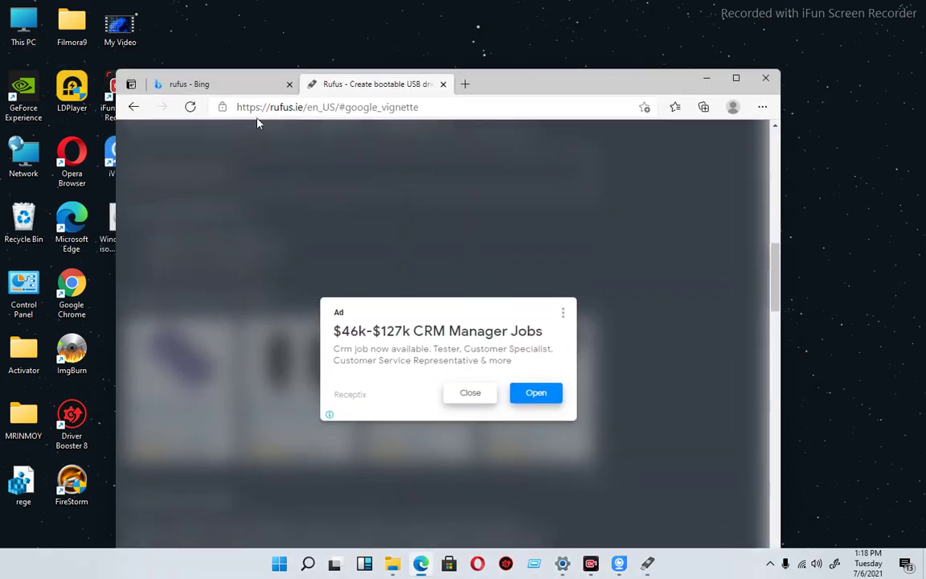
left_click(134, 107)
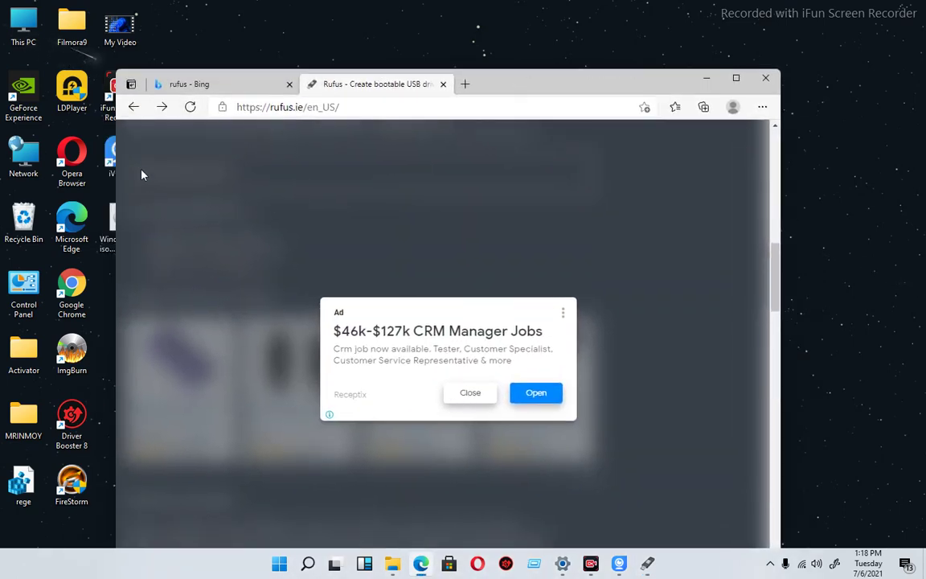
left_click(443, 84)
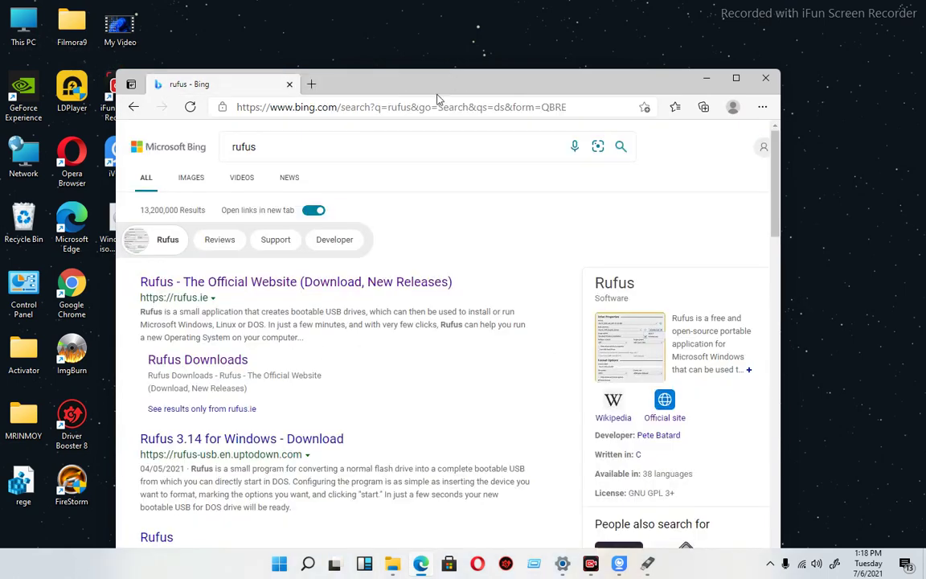
left_click_drag(436, 81, 511, 21)
left_click(363, 221)
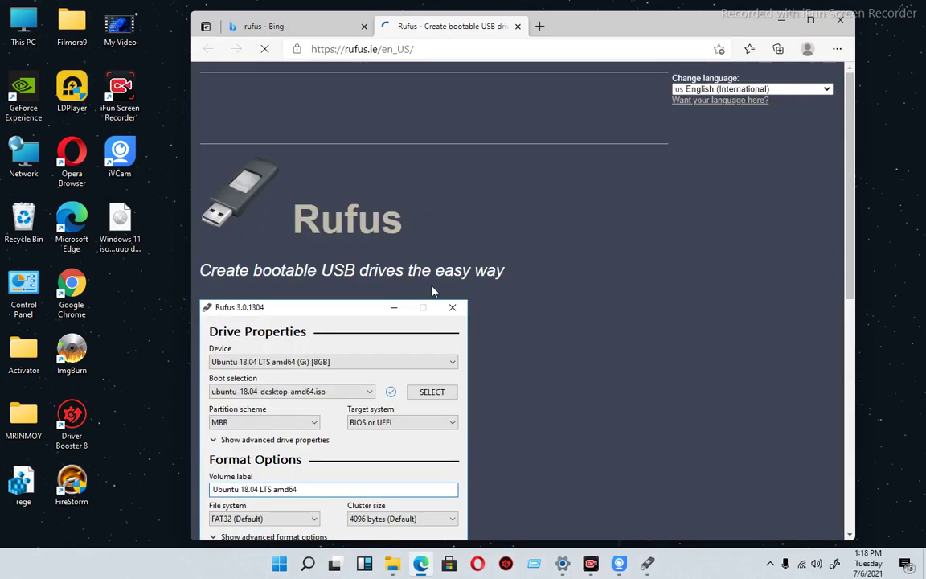
scroll(490, 305, "down", 2)
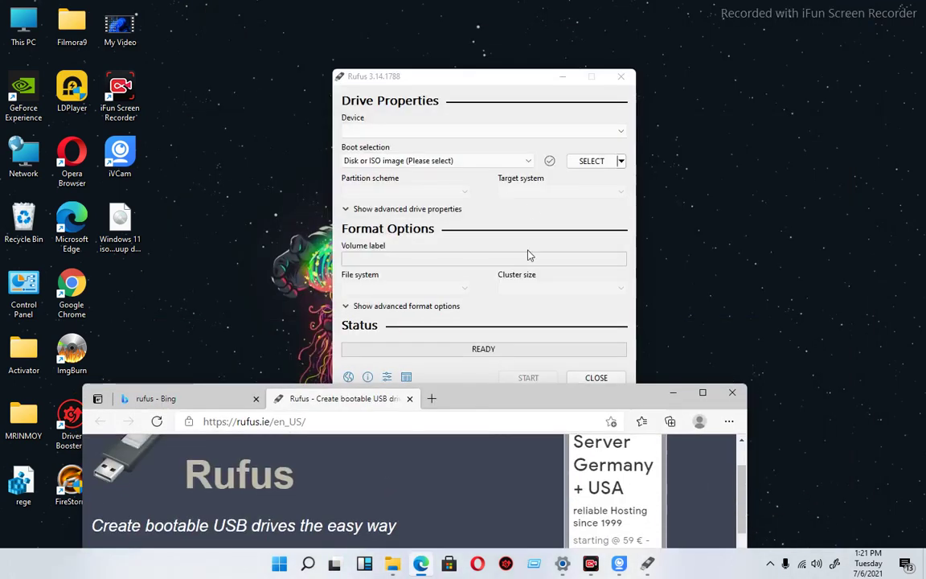
Step: In Rufus, choose the Windows 11 iso...uup dump ISO image from the Desktop as the boot selection
left_click(528, 161)
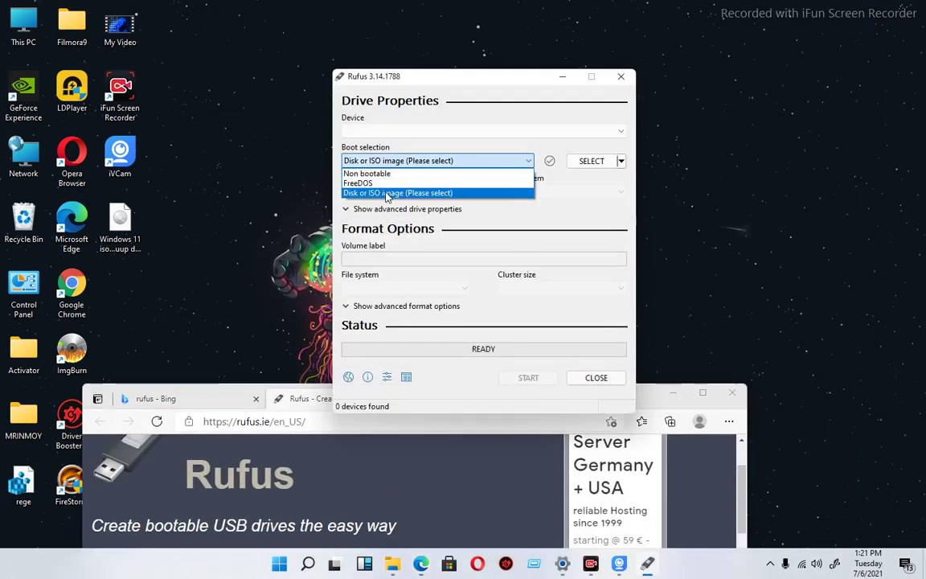
left_click(589, 166)
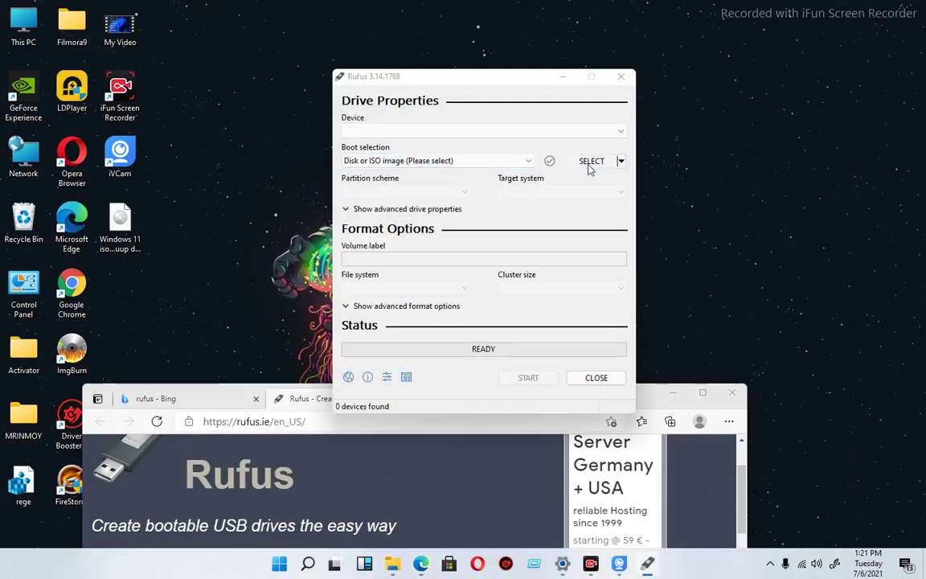
left_click(589, 166)
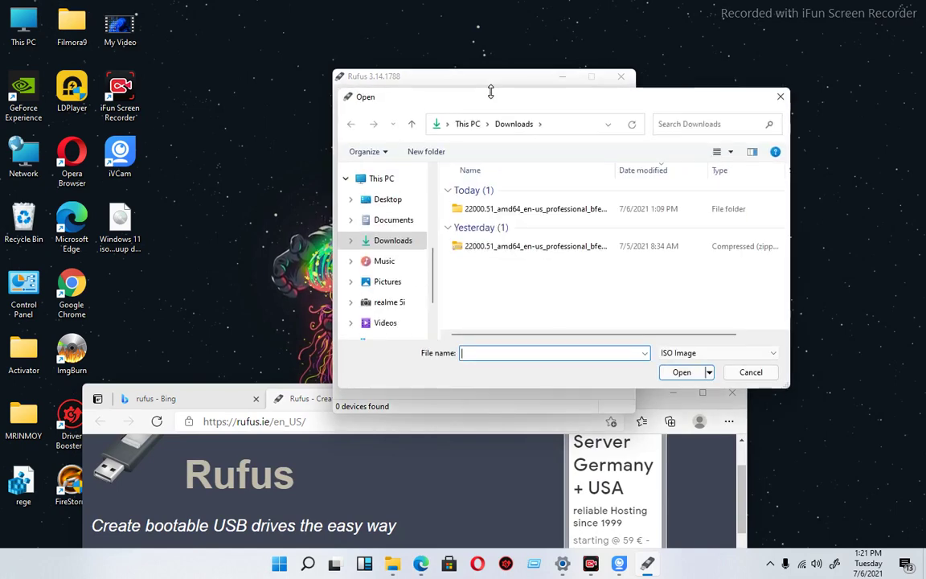
left_click_drag(437, 64, 426, 27)
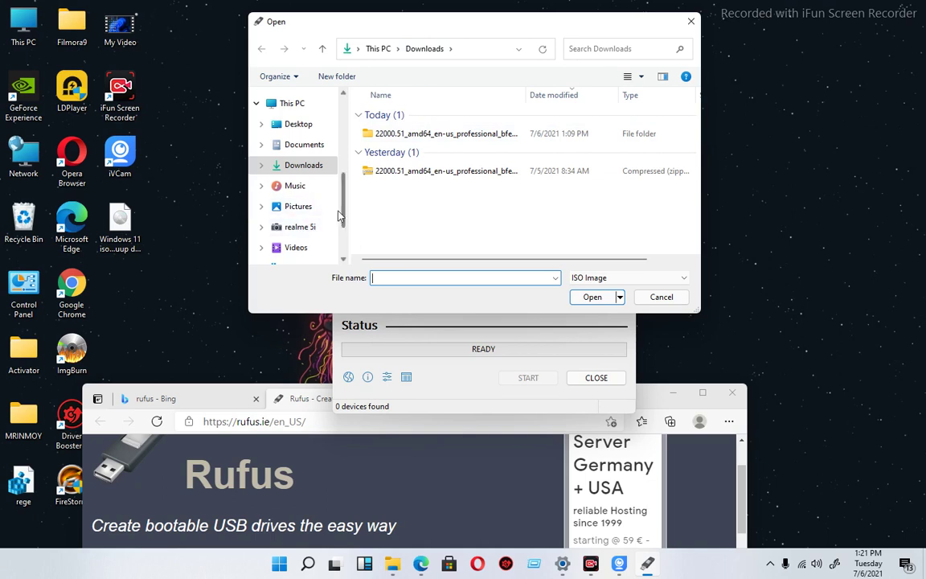
scroll(339, 231, "down", 3)
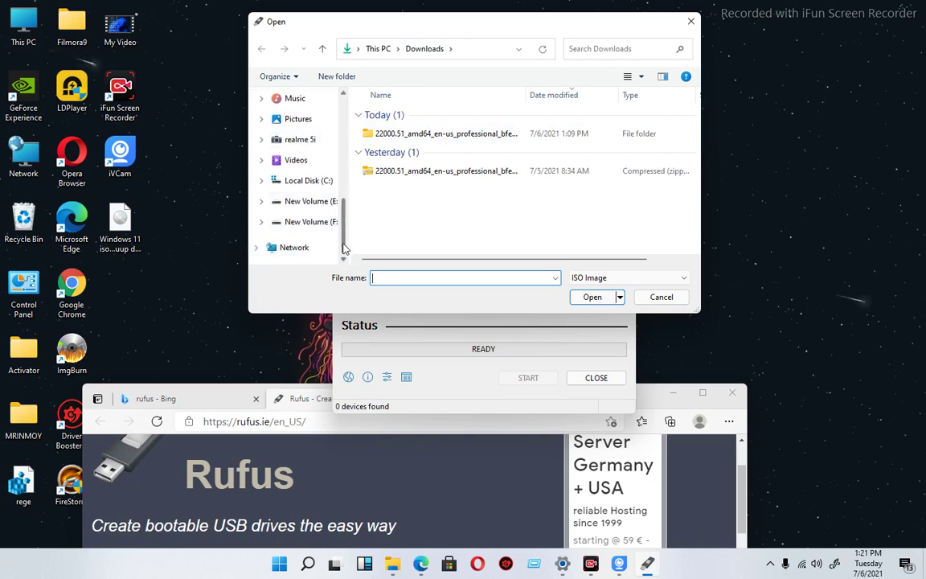
scroll(334, 237, "up", 1)
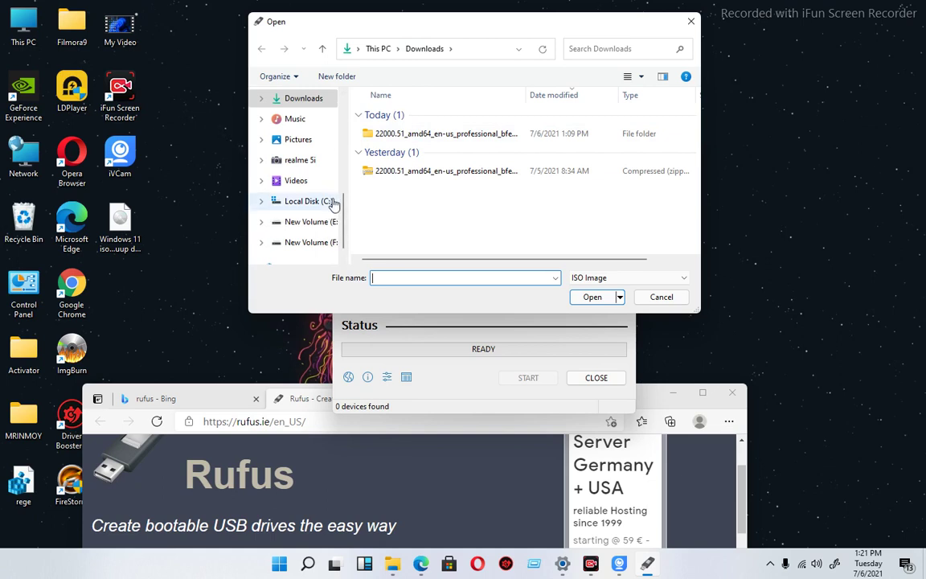
scroll(326, 193, "down", 1)
scroll(305, 152, "up", 5)
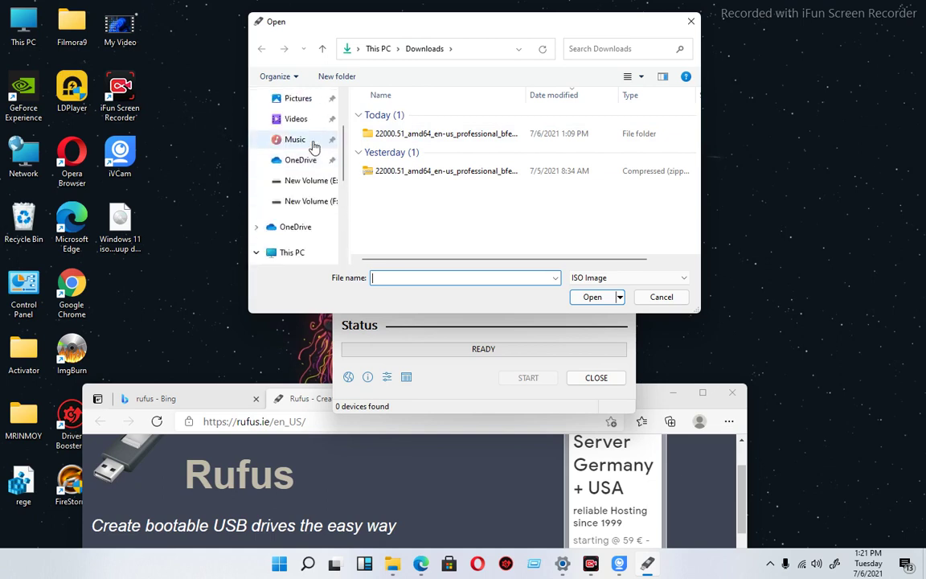
left_click(291, 128)
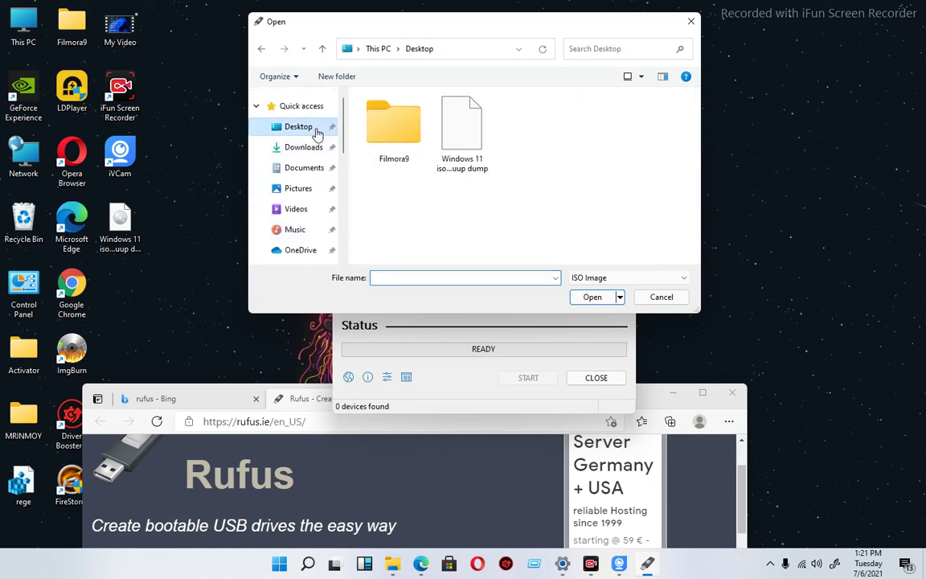
left_click(462, 129)
left_click(592, 297)
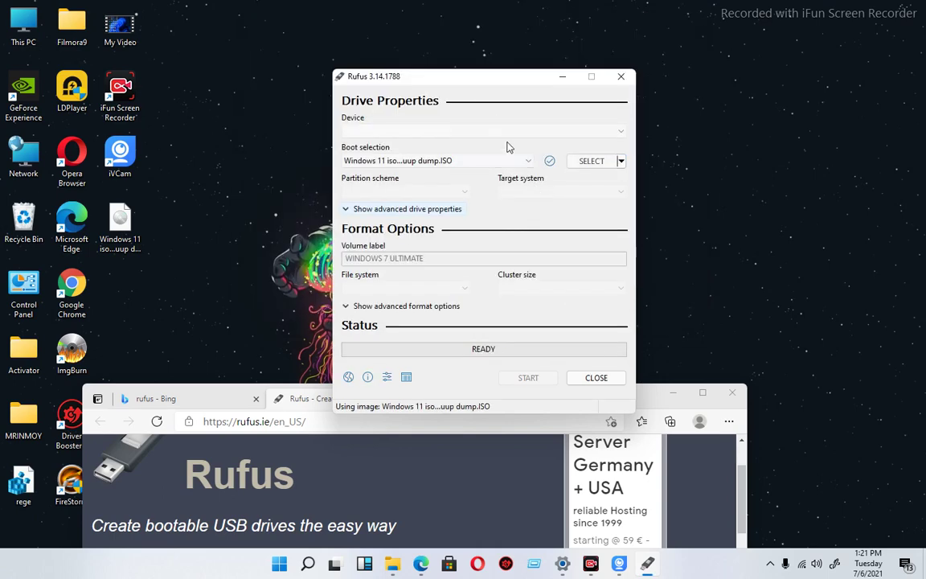
Step: Reposition the Rufus window, expand its advanced drive properties and bring the Rufus web page back up
left_click_drag(470, 76, 430, 40)
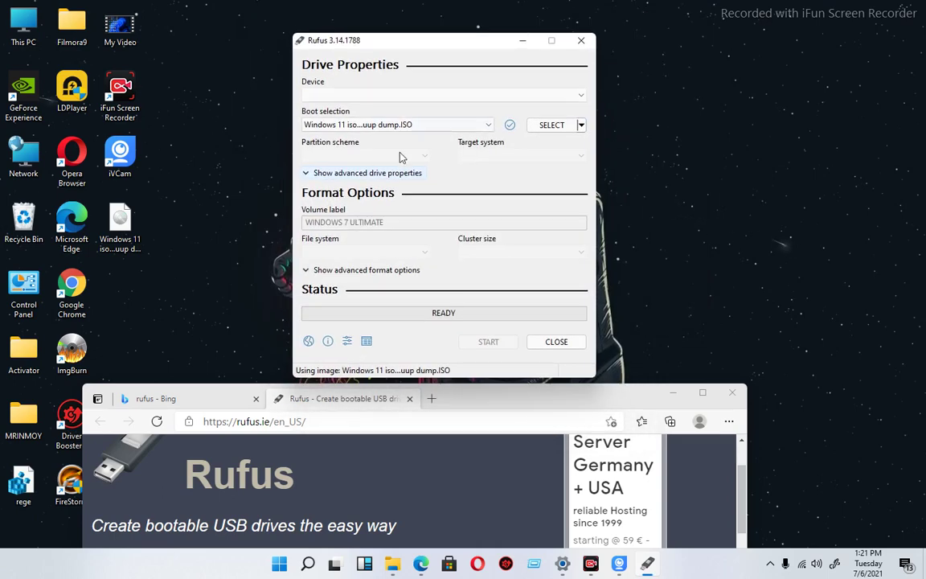
left_click(364, 173)
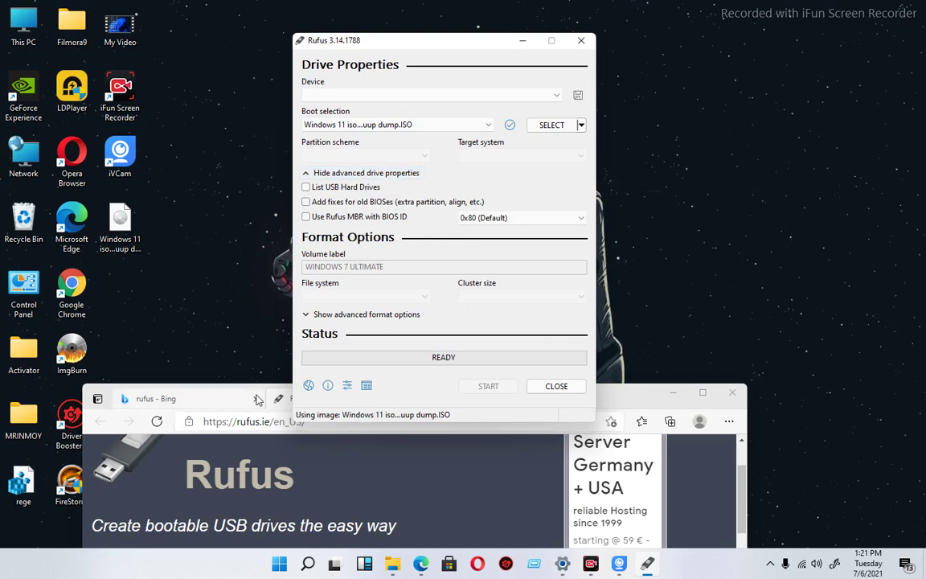
left_click_drag(634, 402, 717, 34)
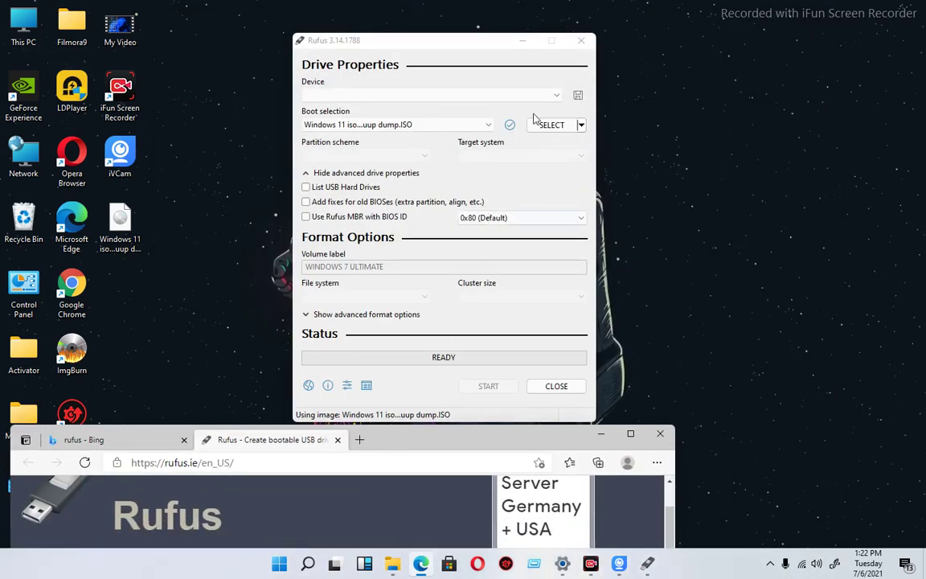
Step: Select the Windows 11 iso...uup dump ISO image on the Desktop again as the Rufus boot image
left_click(537, 123)
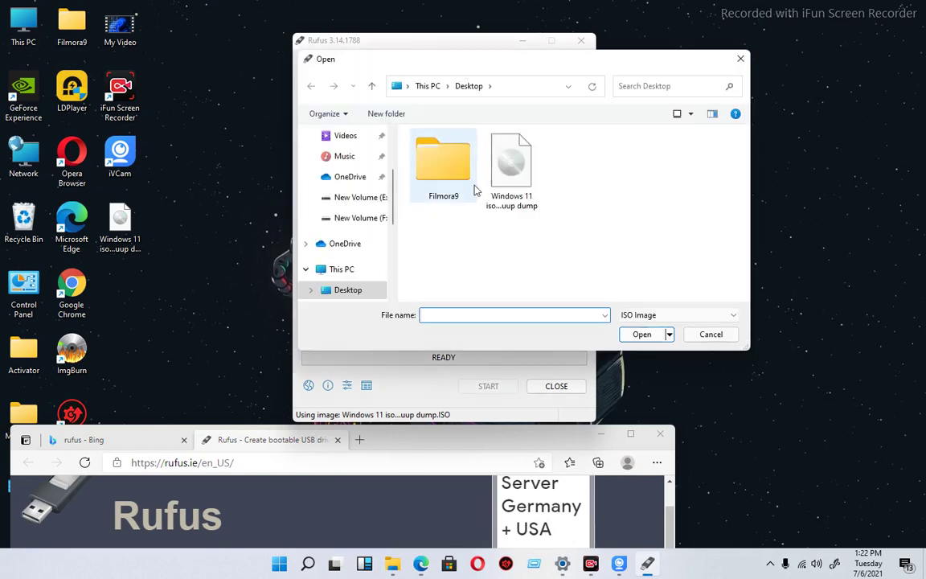
left_click(522, 193)
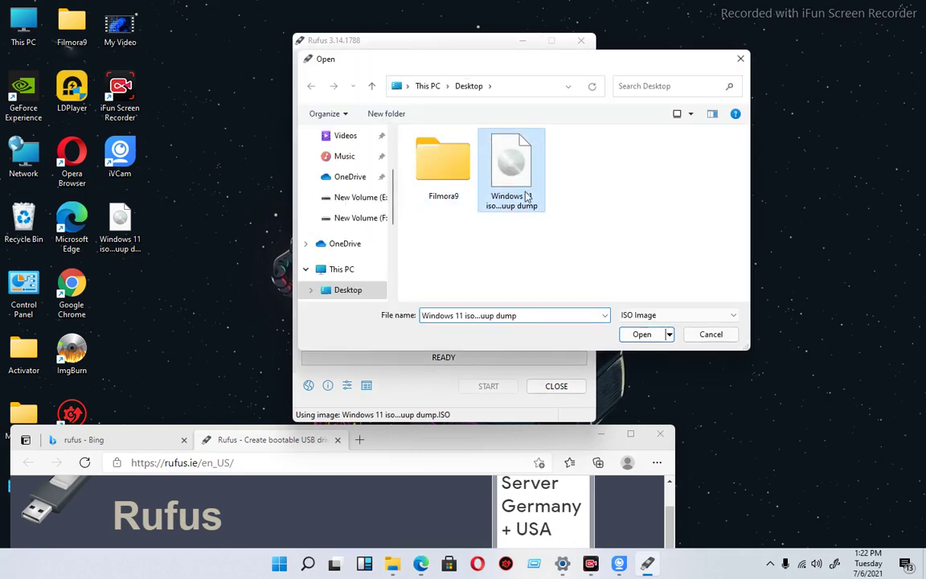
left_click(641, 335)
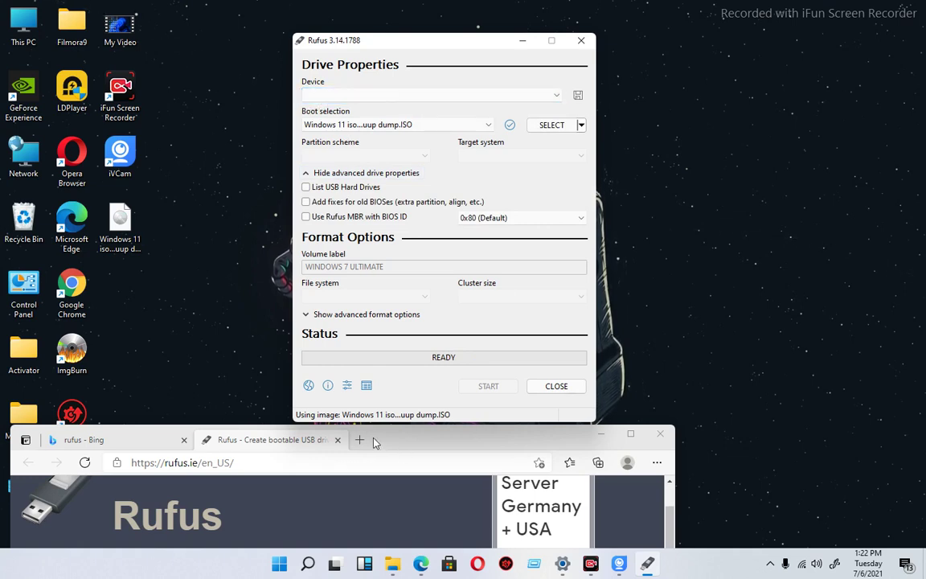
Step: Examine the sample Rufus configuration on the official website and compare its drive, format and start options with the open Rufus window
left_click_drag(388, 441, 557, 31)
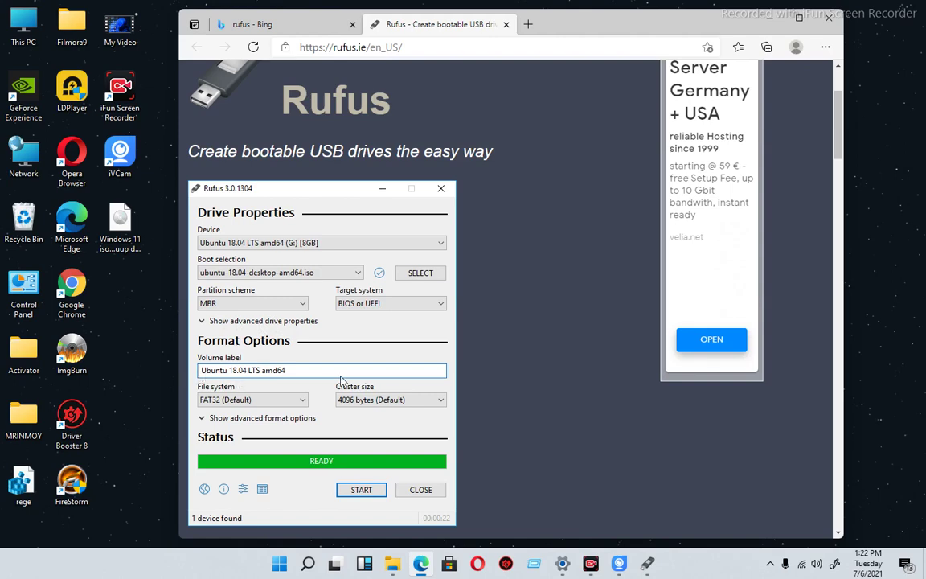
scroll(356, 417, "down", 3)
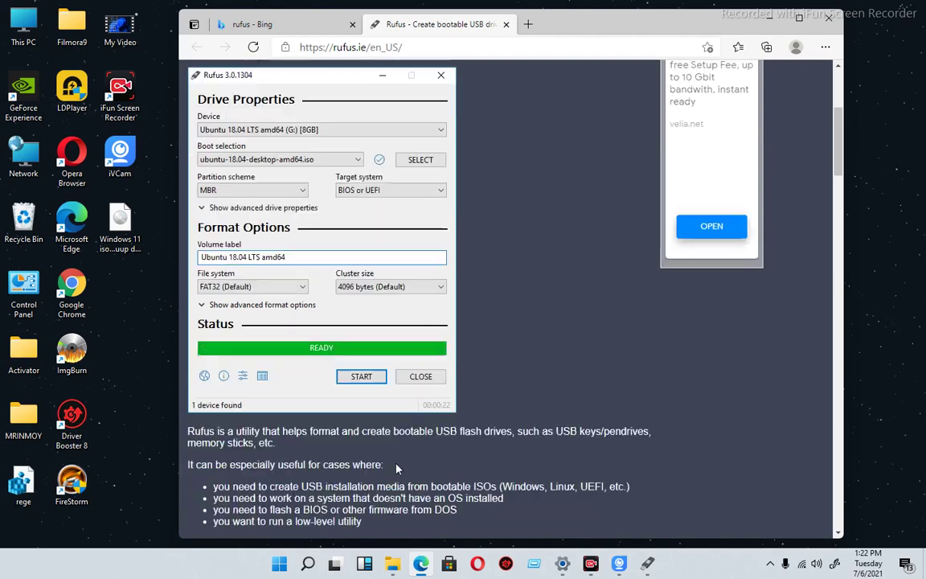
scroll(358, 362, "up", 5)
scroll(361, 241, "down", 4)
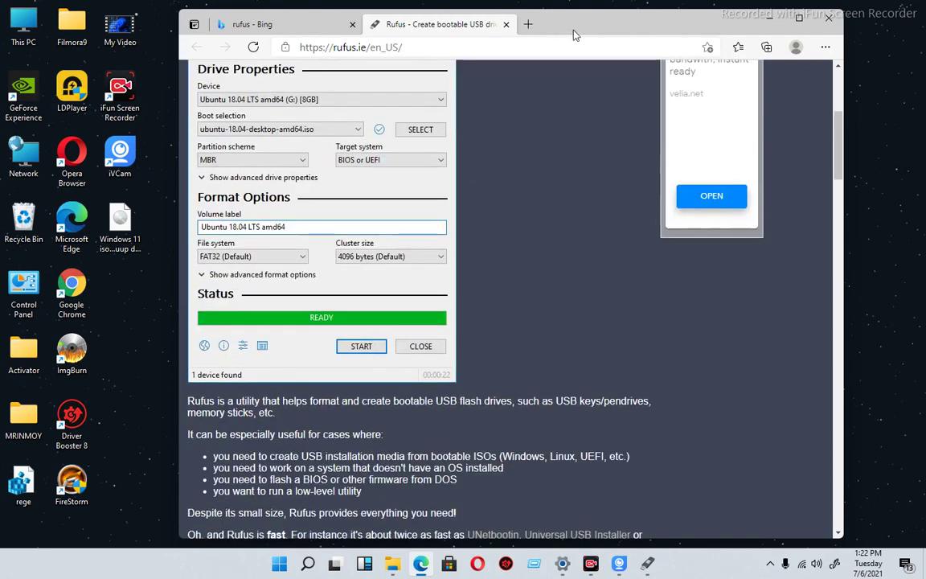
left_click_drag(516, 27, 426, 535)
left_click(339, 287)
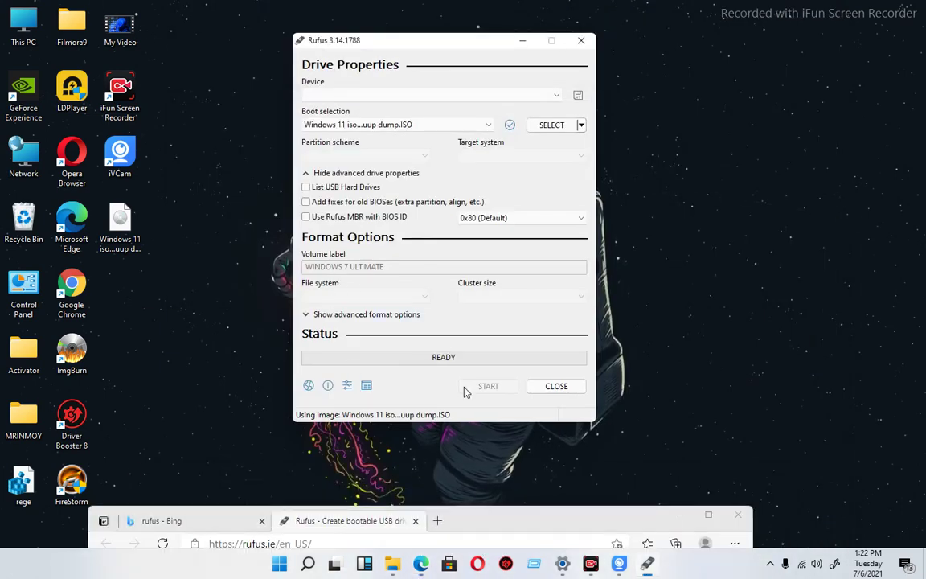
left_click_drag(459, 520, 569, 62)
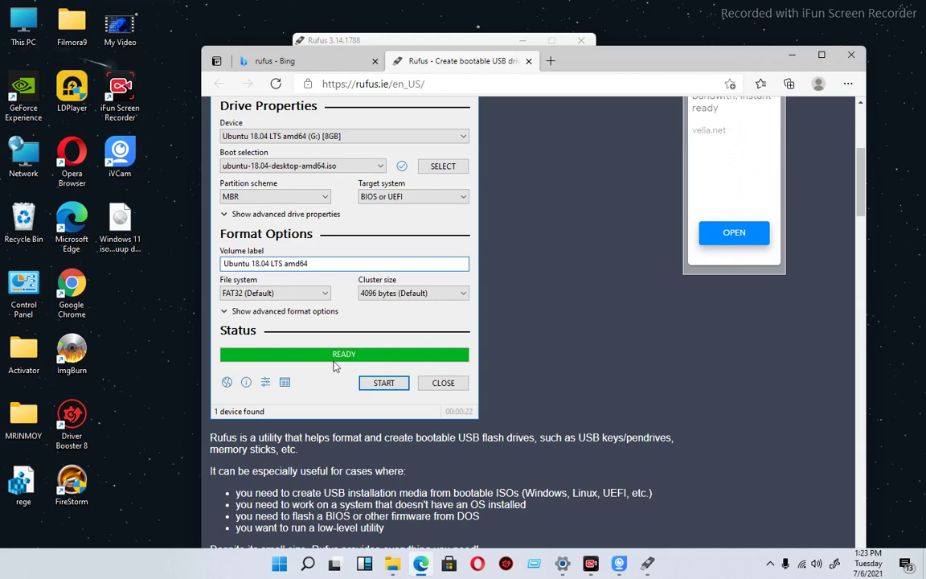
right_click(608, 77)
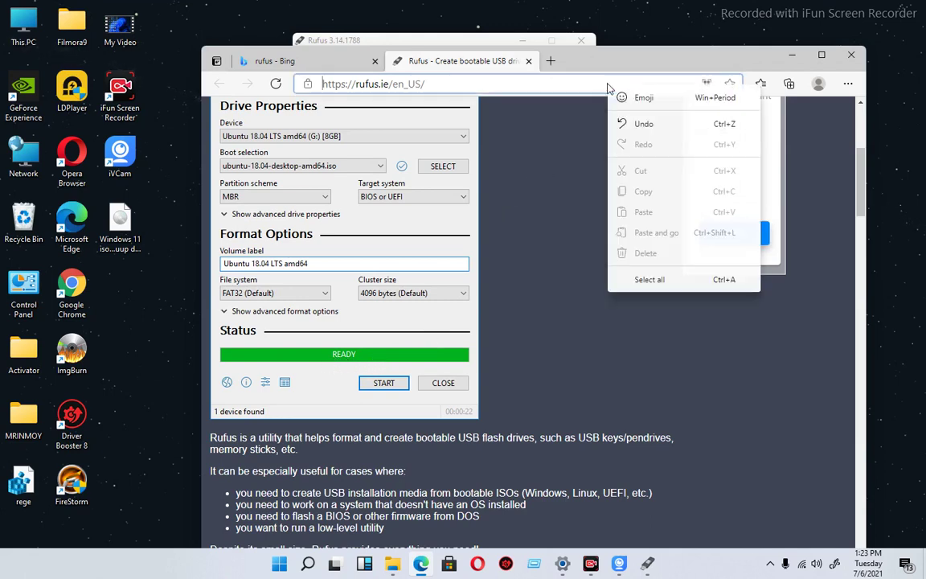
left_click(608, 74)
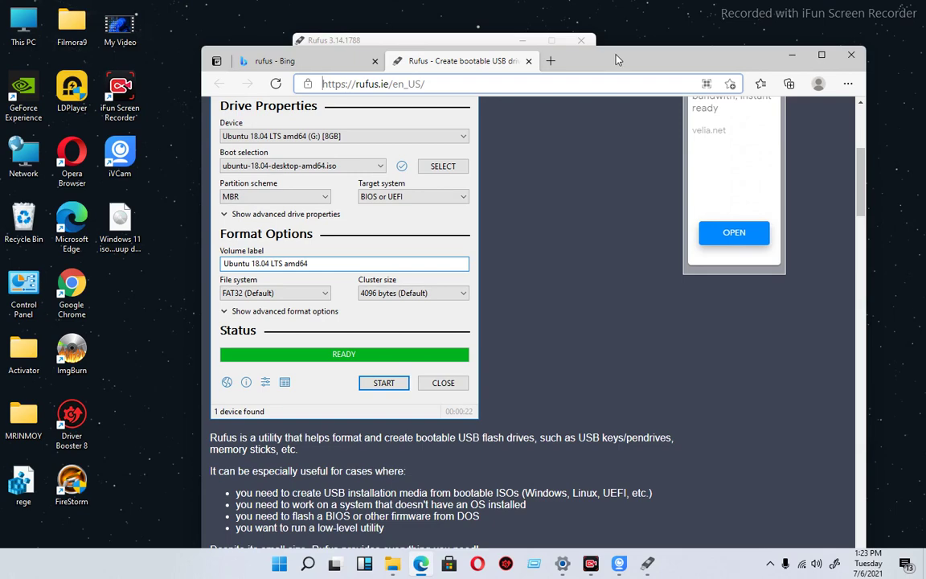
left_click_drag(618, 59, 569, 186)
right_click(679, 85)
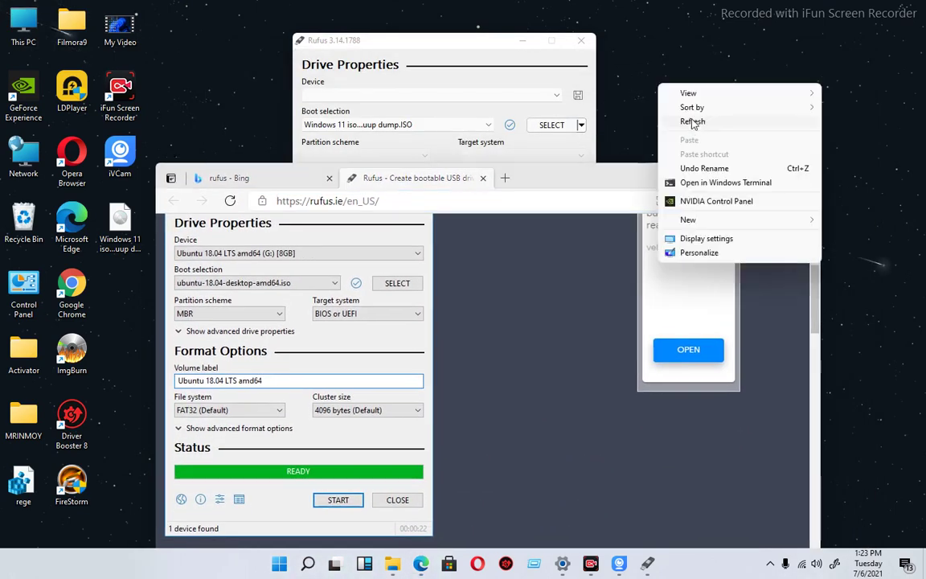
left_click(693, 122)
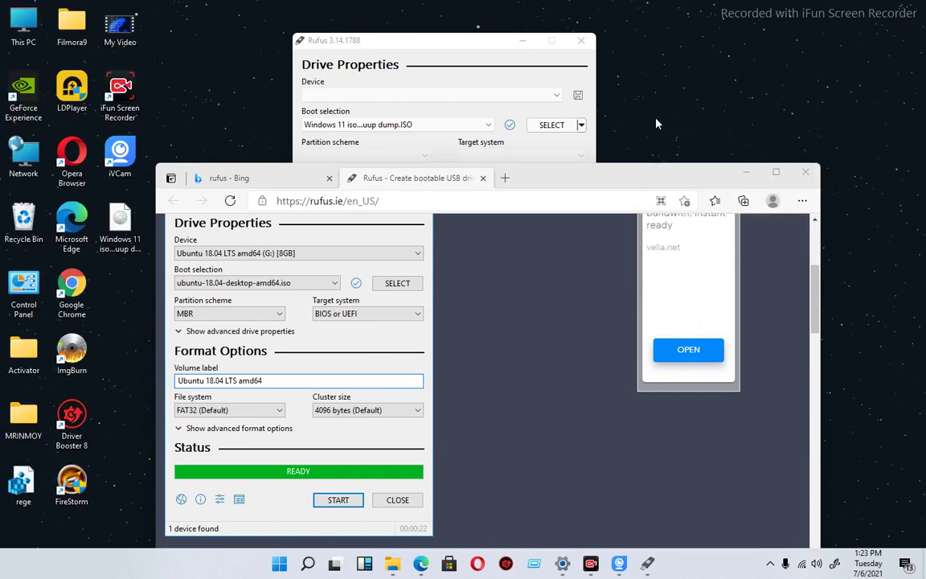
right_click(655, 125)
left_click(673, 160)
right_click(667, 79)
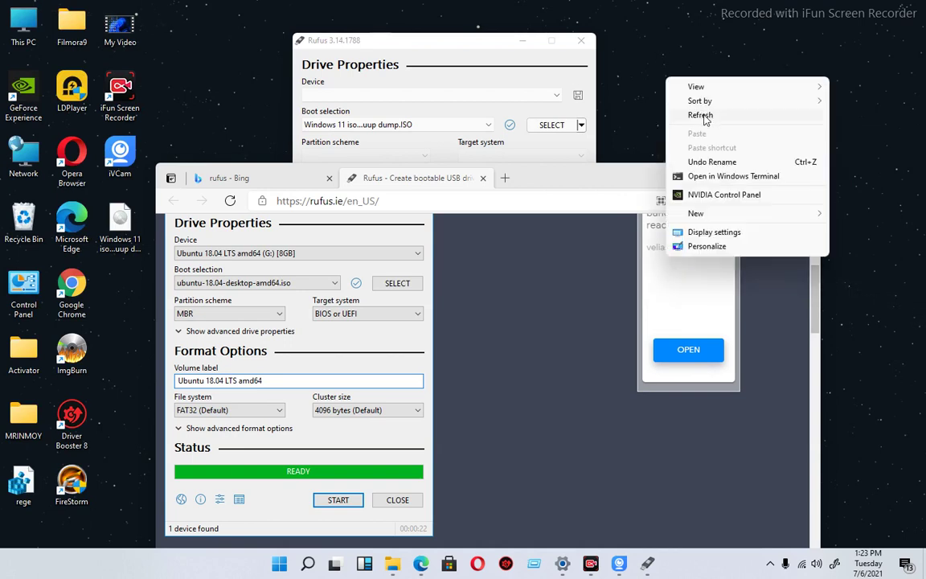
left_click(701, 116)
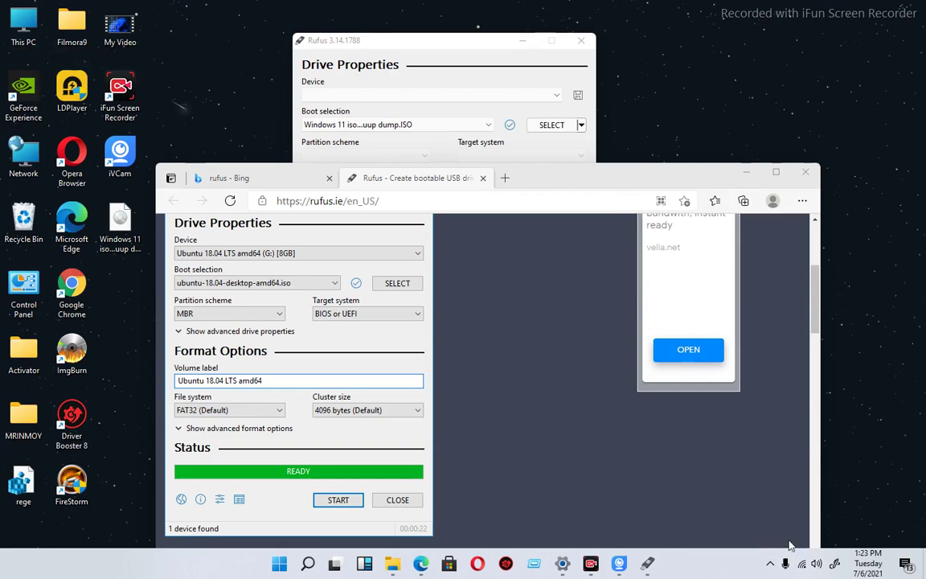